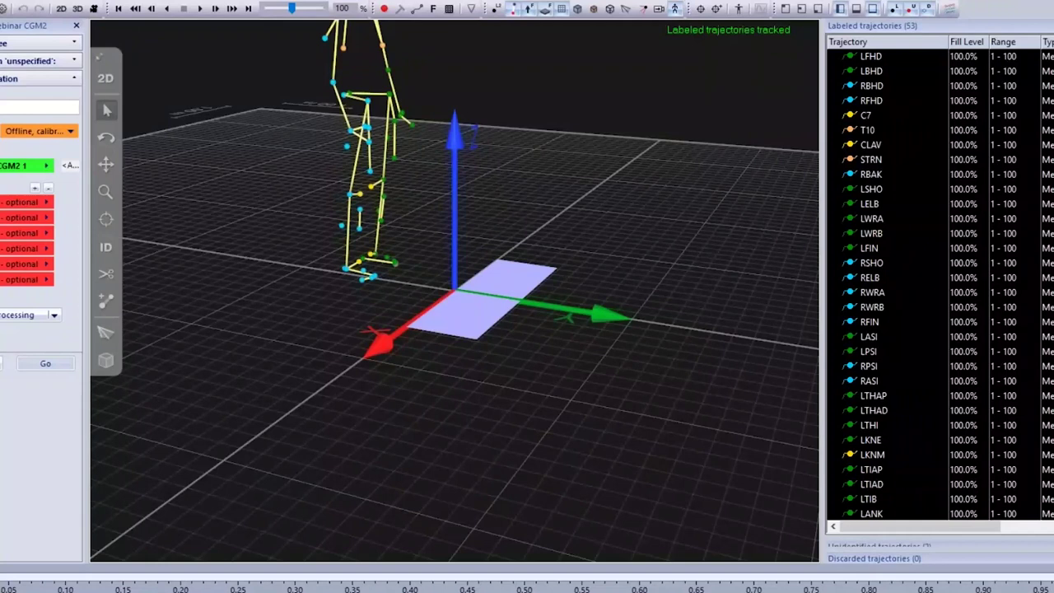
# - Trim the static measurement to frames 15 to 20 and check its labeled trajectories against the standing skeleton
pyautogui.moveTo(2, 577); pyautogui.dragTo(107, 577)
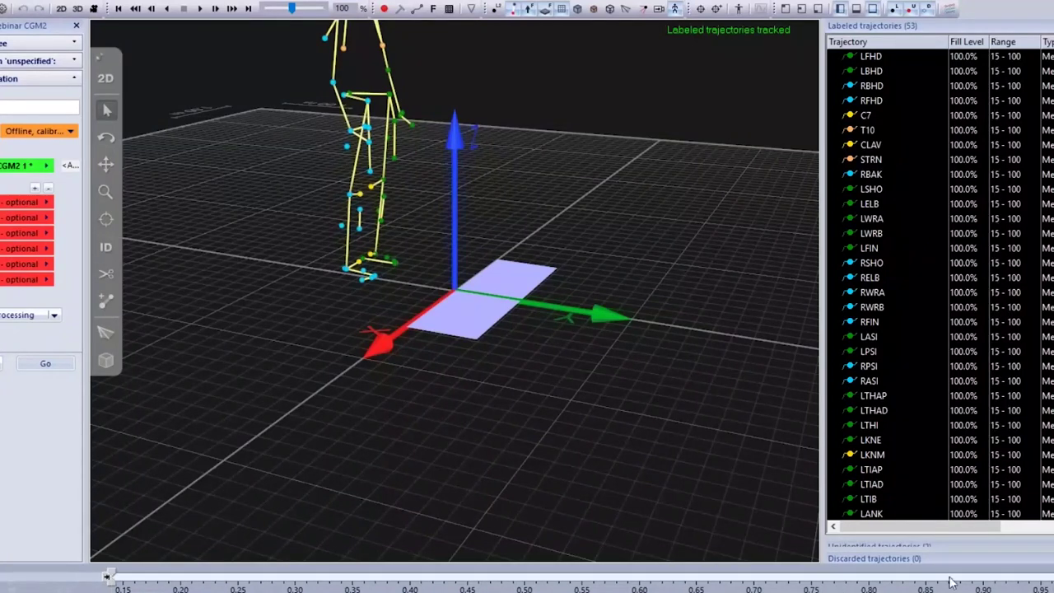
pyautogui.moveTo(1047, 576); pyautogui.dragTo(173, 577)
pyautogui.moveTo(483, 464); pyautogui.dragTo(438, 346)
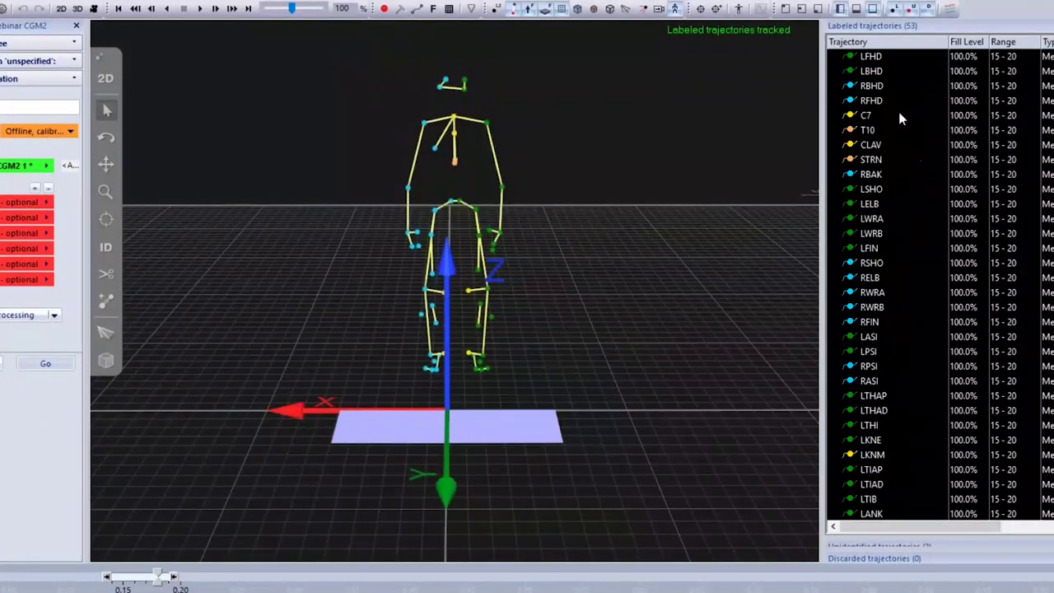
pyautogui.click(888, 58)
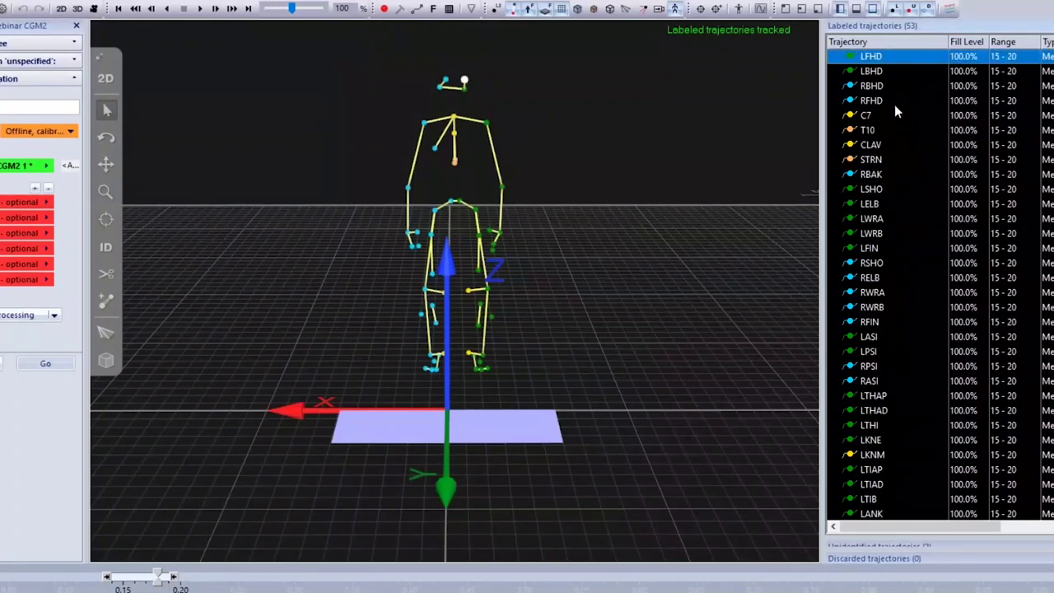
pyautogui.scroll(-2, 894, 114)
pyautogui.scroll(-5, 896, 123)
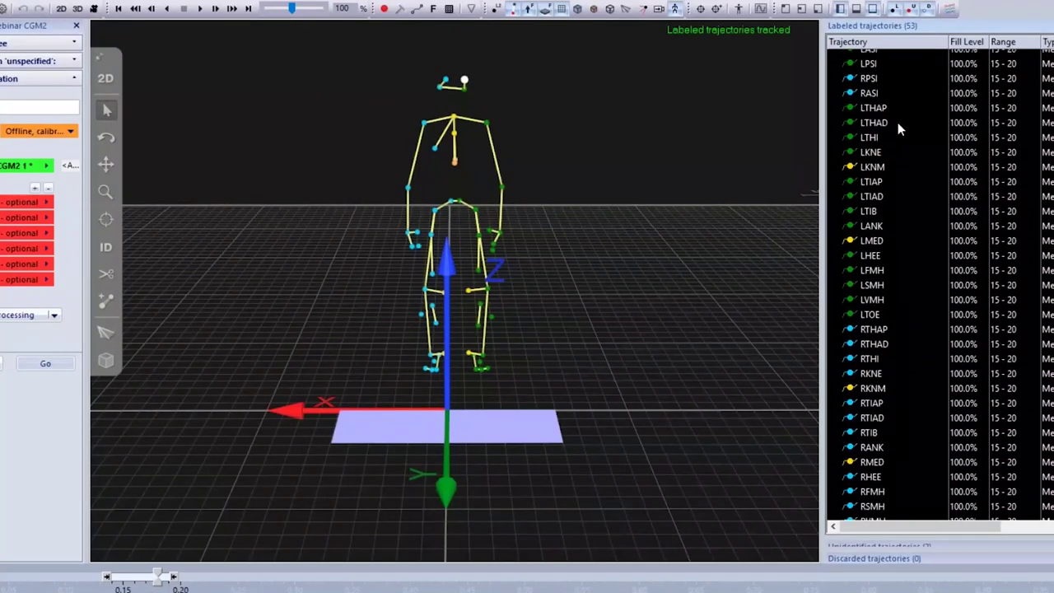
pyautogui.scroll(7, 900, 318)
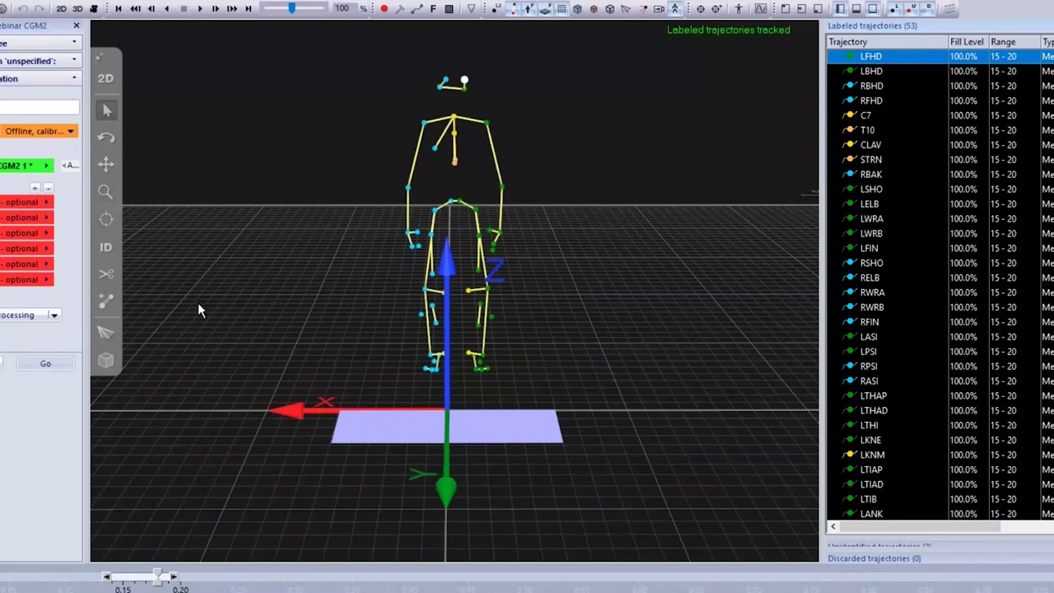
# - Save the changes to the static measurement and capture the first gait trial
pyautogui.click(46, 202)
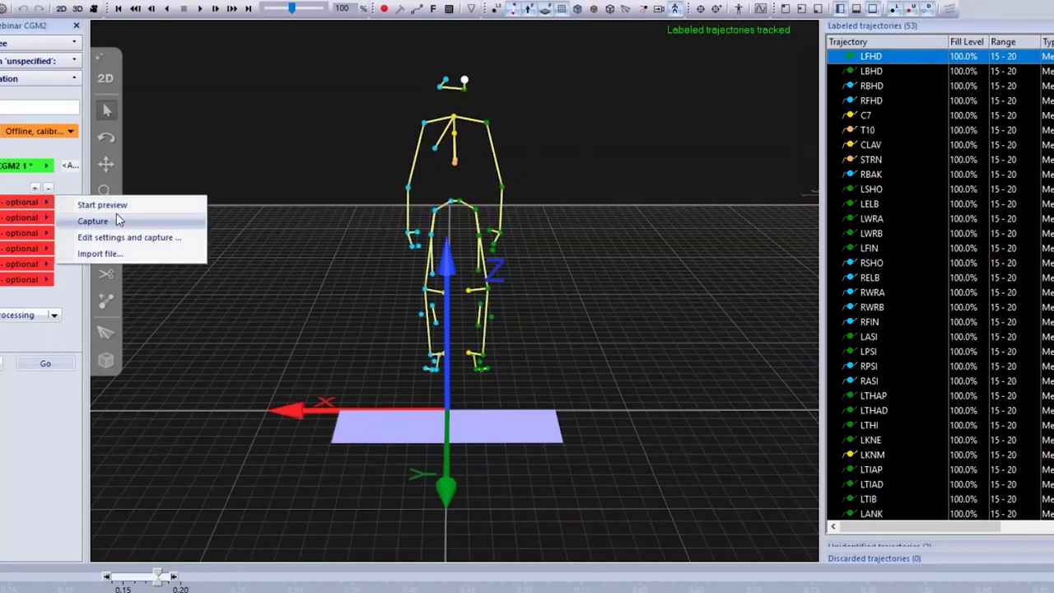
pyautogui.click(117, 220)
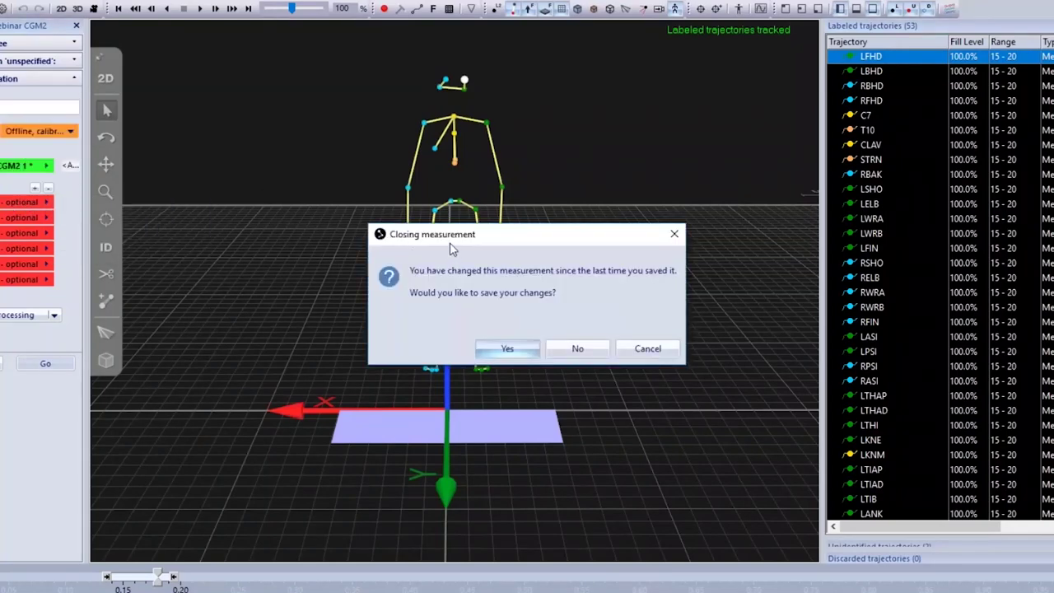
pyautogui.click(508, 346)
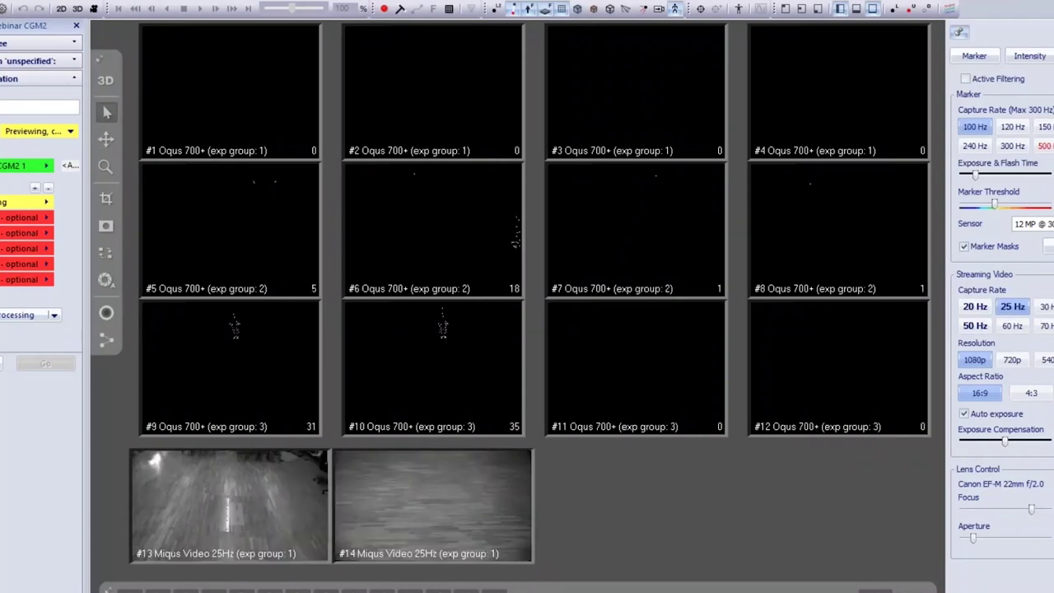
pyautogui.hotkey('ctrl', 'm')
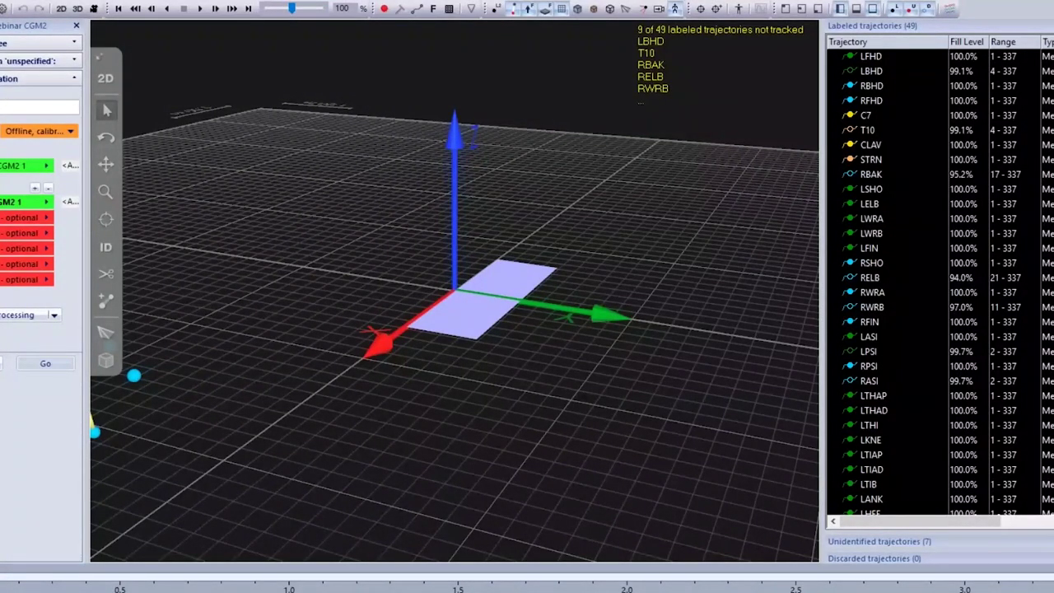
# - Trim the gait trial to frames 31 to 337, check its labeled trajectories and play it back
pyautogui.moveTo(565, 376)
pyautogui.mouseDown()
pyautogui.moveTo(445, 348)
pyautogui.moveTo(437, 403)
pyautogui.moveTo(403, 469)
pyautogui.moveTo(426, 485)
pyautogui.moveTo(453, 439)
pyautogui.moveTo(416, 421)
pyautogui.mouseUp()
pyautogui.moveTo(313, 577)
pyautogui.mouseDown()
pyautogui.moveTo(0, 580)
pyautogui.moveTo(47, 577)
pyautogui.mouseUp()
pyautogui.scroll(-6, 895, 241)
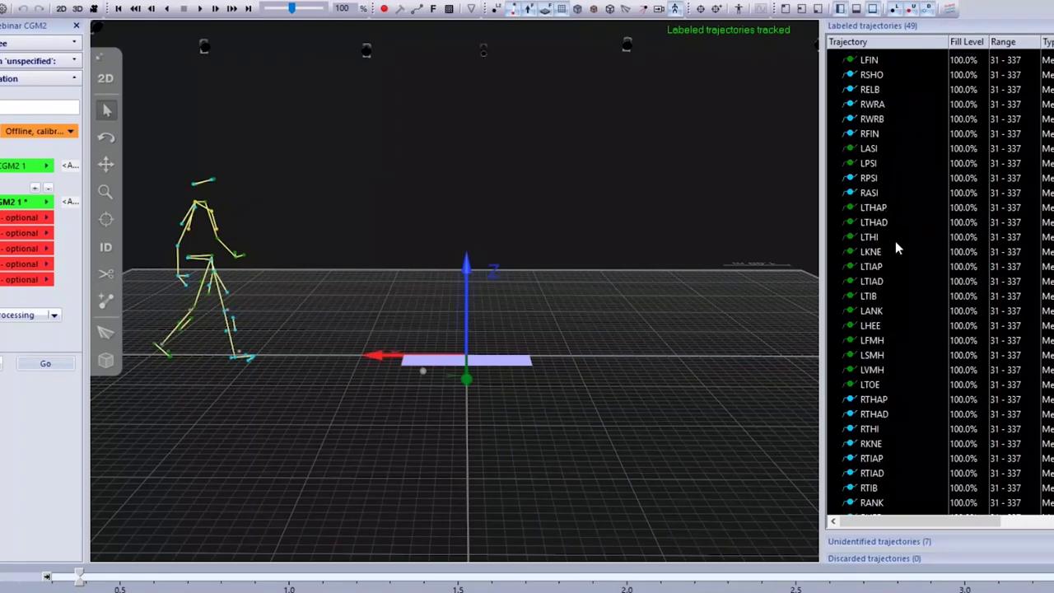
pyautogui.scroll(6, 895, 240)
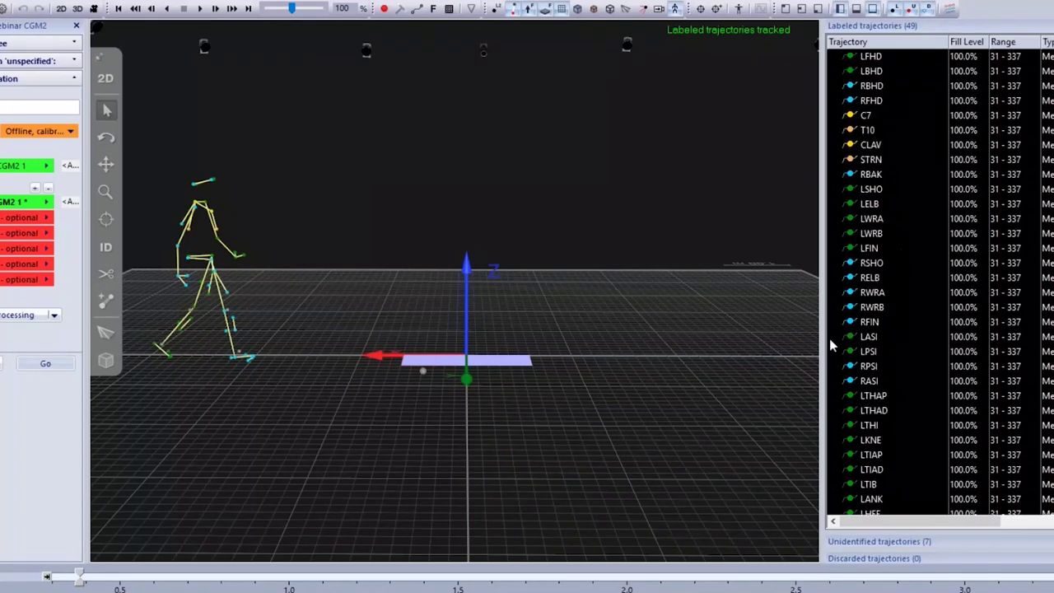
pyautogui.press('space')
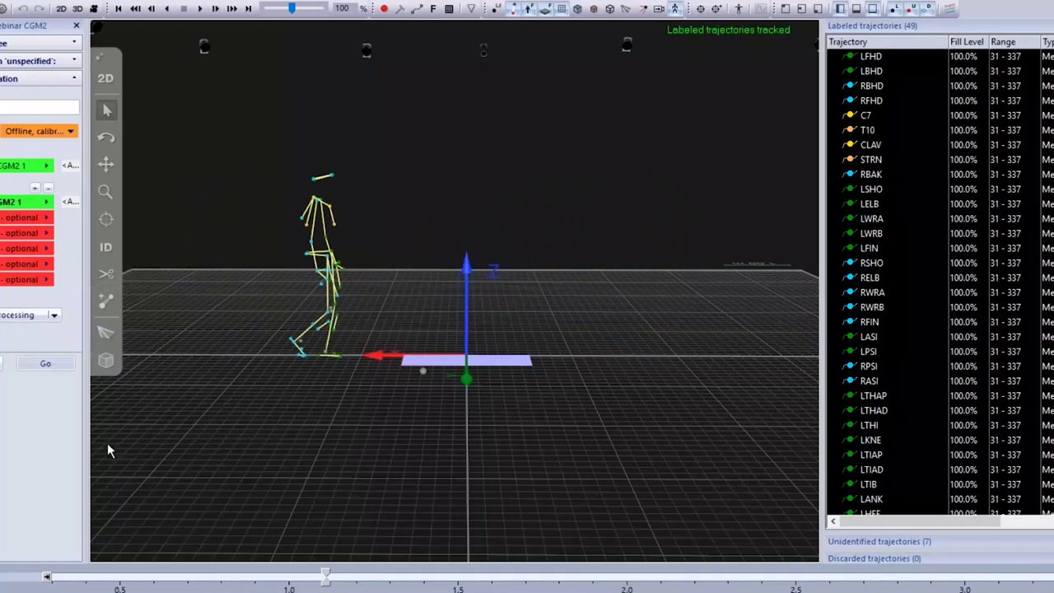
# - Run the CGM2 Web Report processing, closing the Mokka gait event view, and claim the report for the logged-in account
pyautogui.click(56, 316)
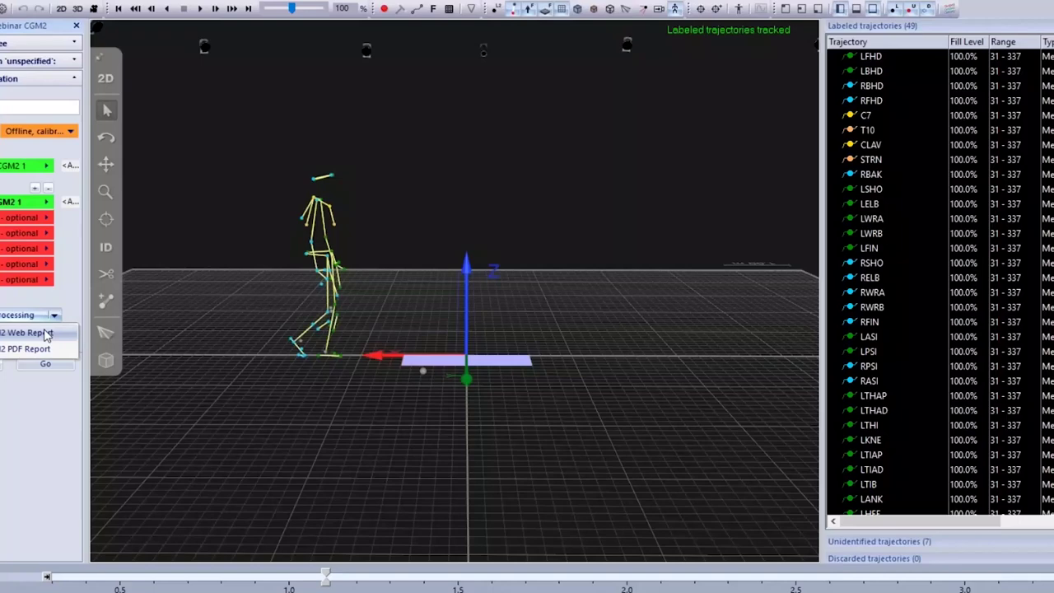
pyautogui.click(45, 333)
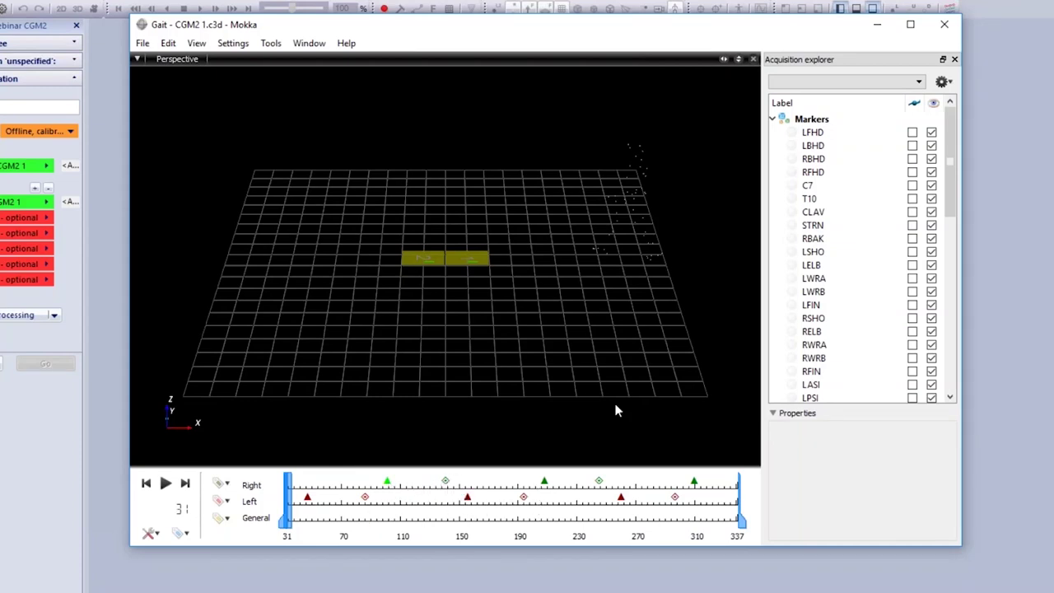
pyautogui.click(945, 26)
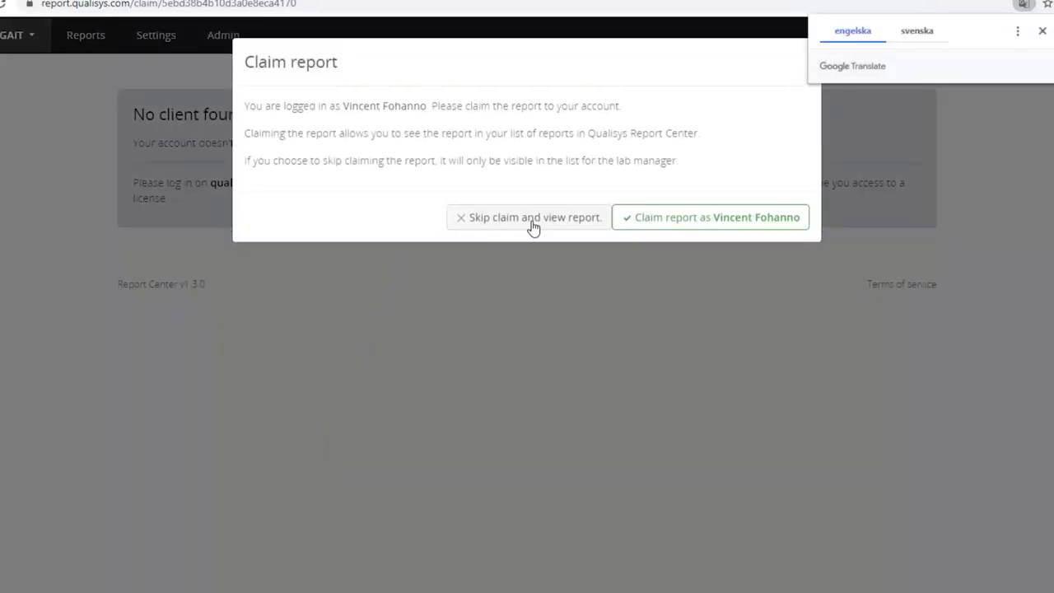
pyautogui.click(669, 218)
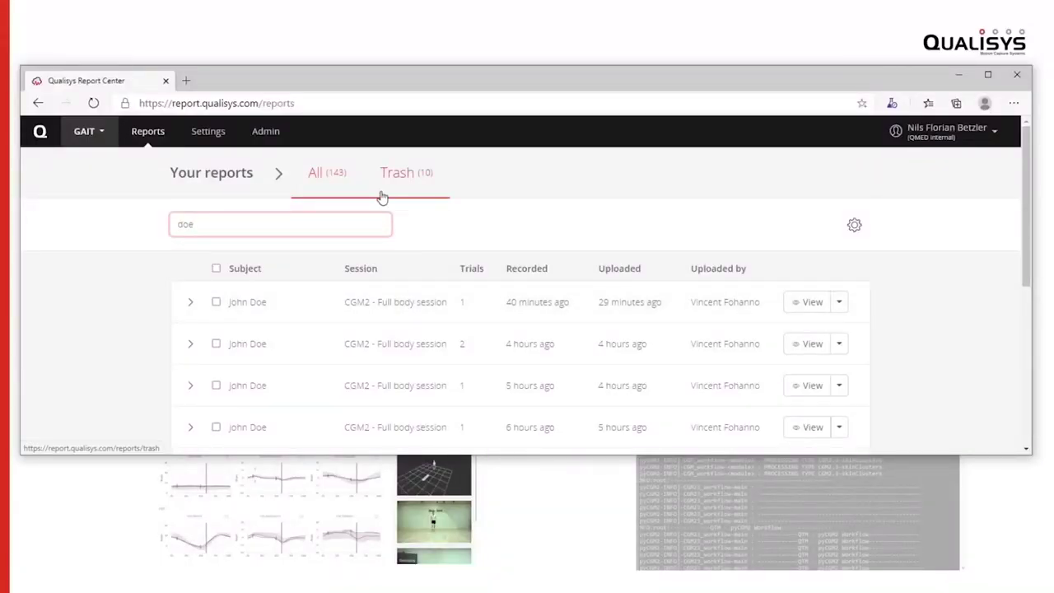
# - Refresh the report list, filter it by the subject's last name and open the newest CGM2 full body session report in a maximized window
pyautogui.press('F5')
pyautogui.click(240, 227)
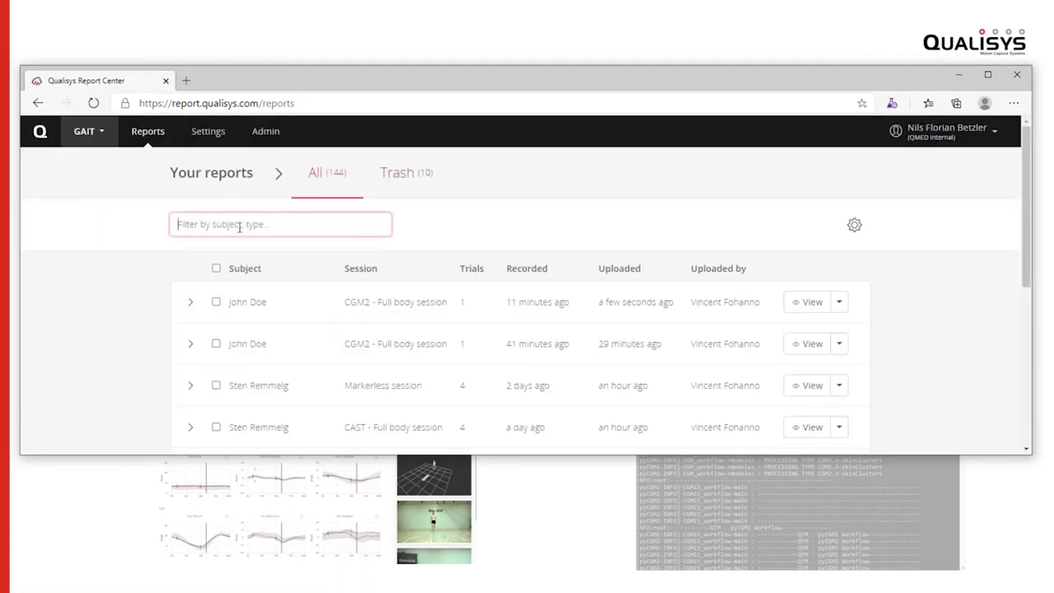
pyautogui.write('doe')
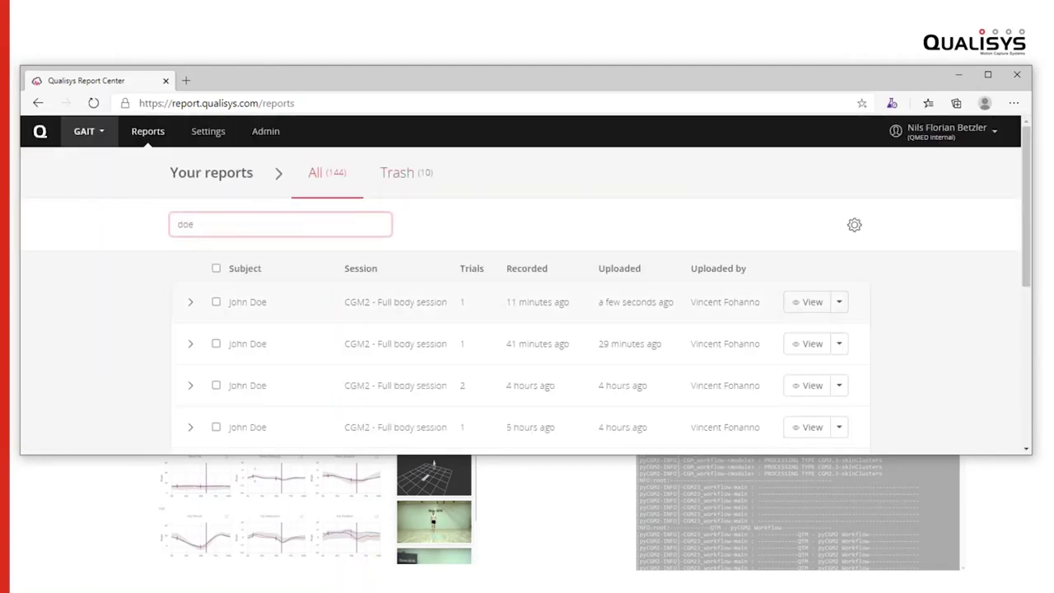
pyautogui.click(811, 304)
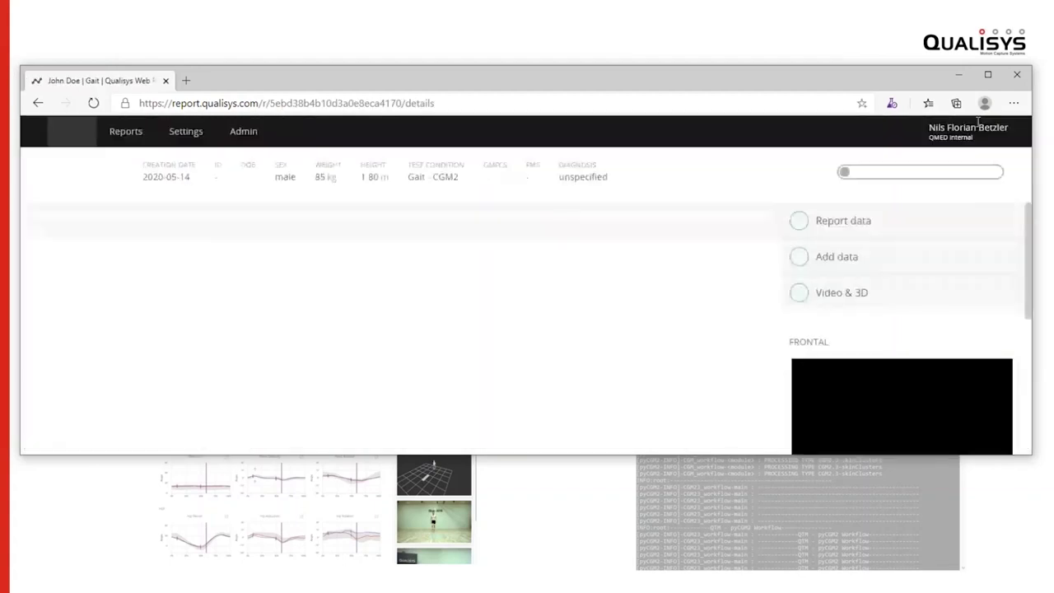
pyautogui.click(986, 75)
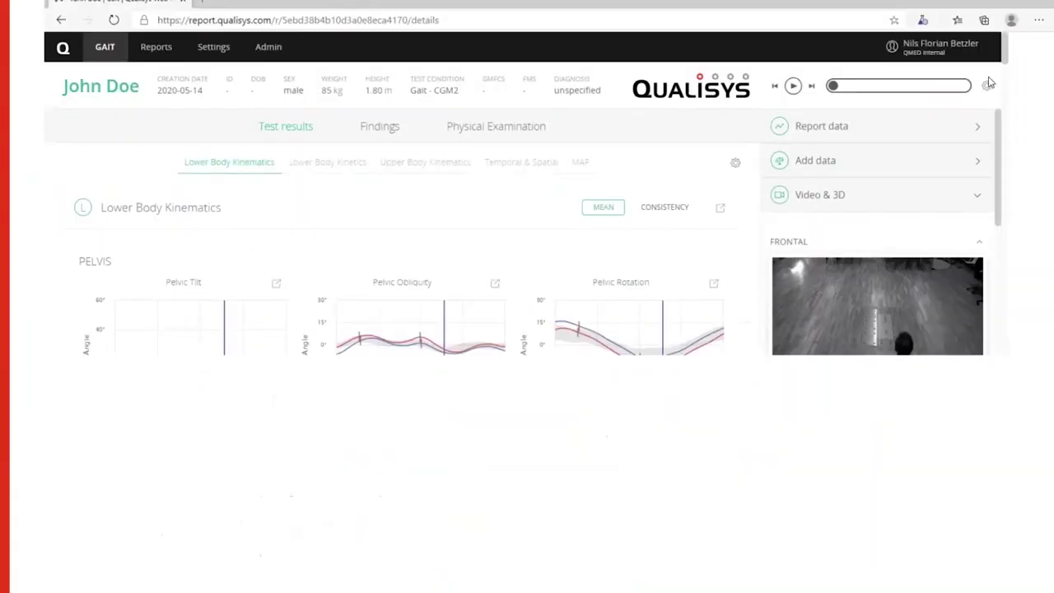
# - Scrub through the gait playback and inspect the Pelvic Rotation graph in expanded view, including the options for adding a feature
pyautogui.click(879, 66)
pyautogui.moveTo(879, 66); pyautogui.dragTo(926, 68)
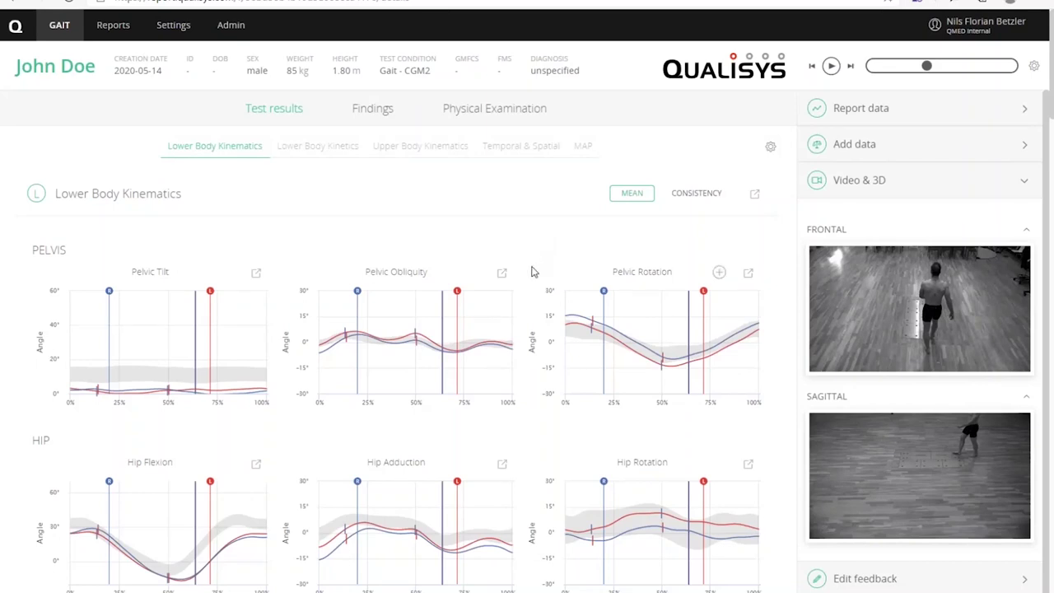
pyautogui.moveTo(566, 267)
pyautogui.moveTo(680, 266)
pyautogui.click(748, 274)
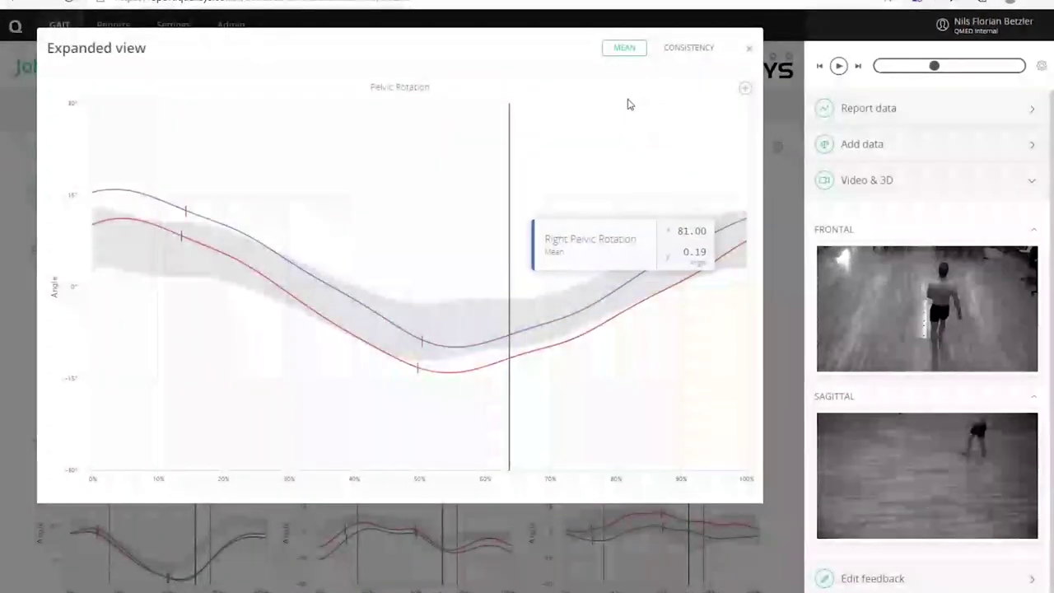
pyautogui.click(522, 218)
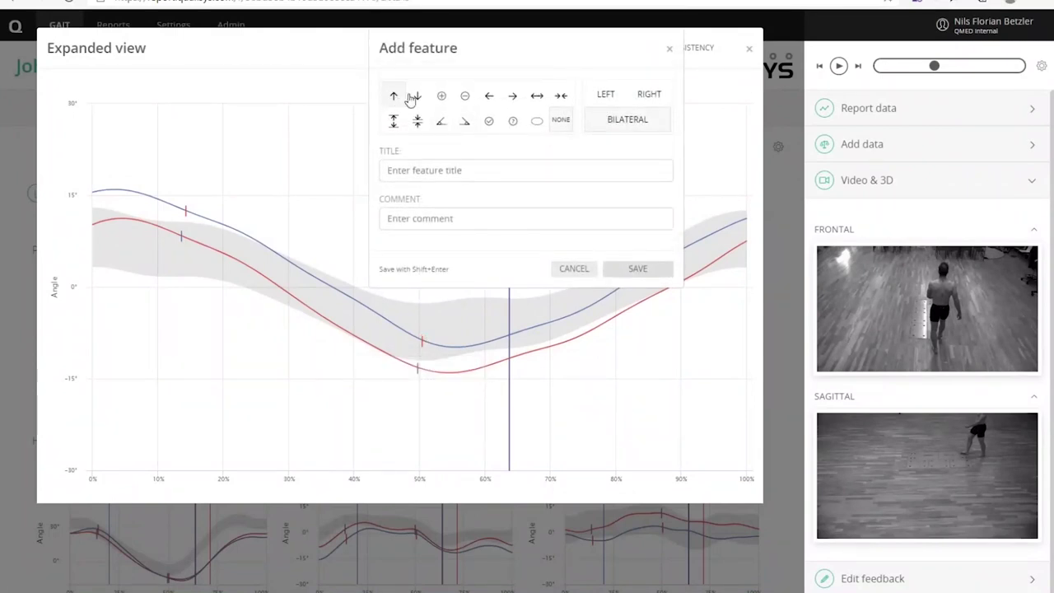
pyautogui.click(571, 270)
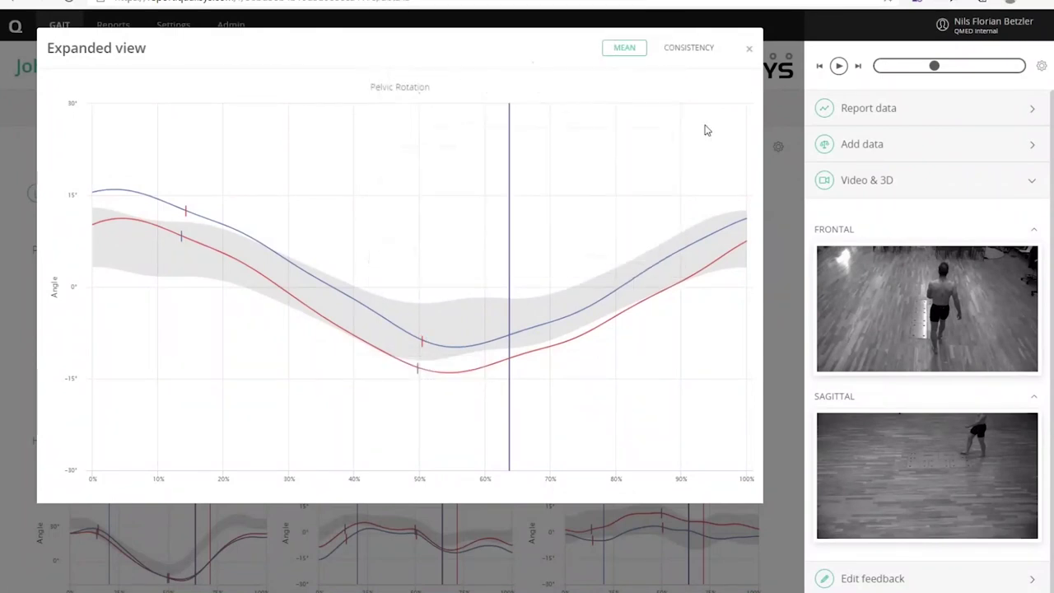
pyautogui.click(748, 49)
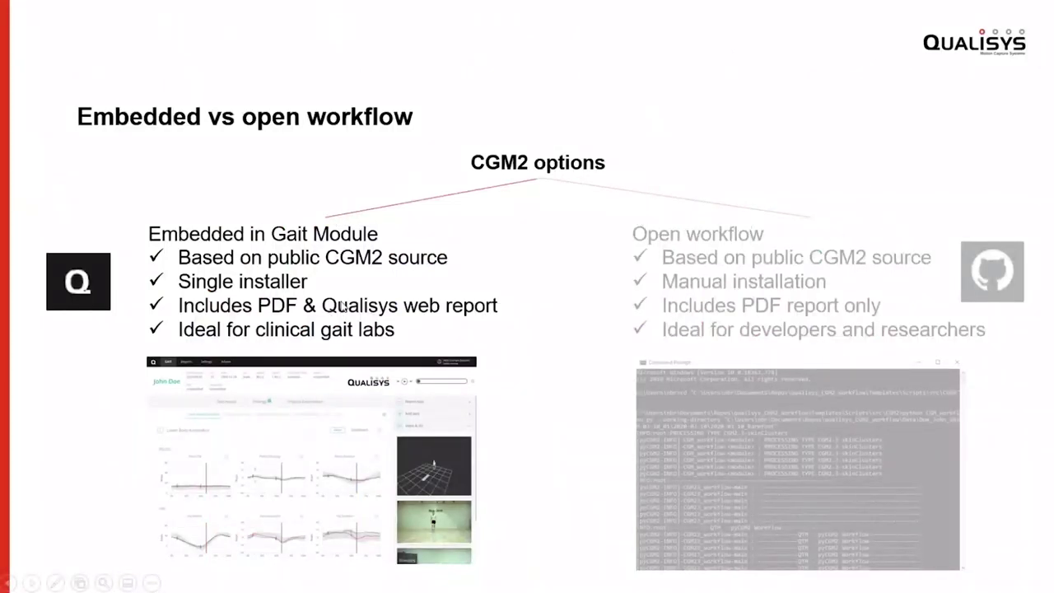
pyautogui.click(536, 278)
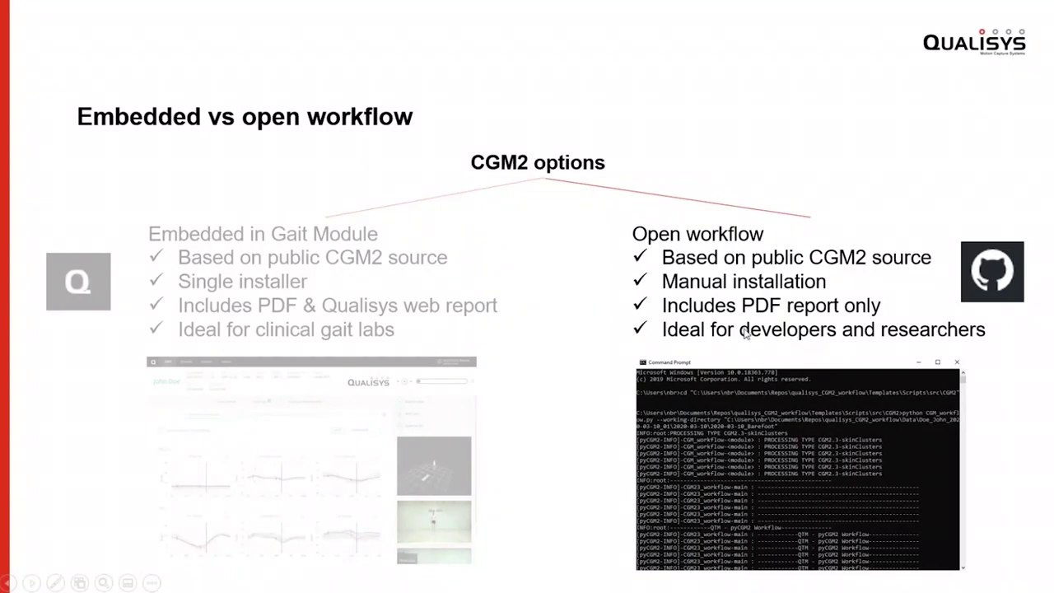
pyautogui.click(715, 328)
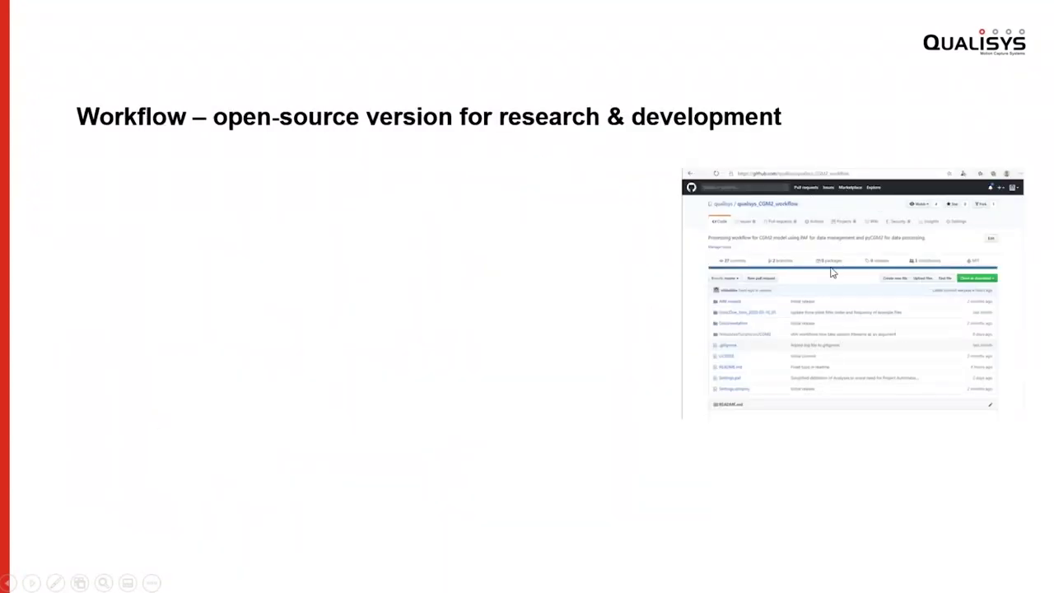
pyautogui.click(566, 252)
pyautogui.click(507, 194)
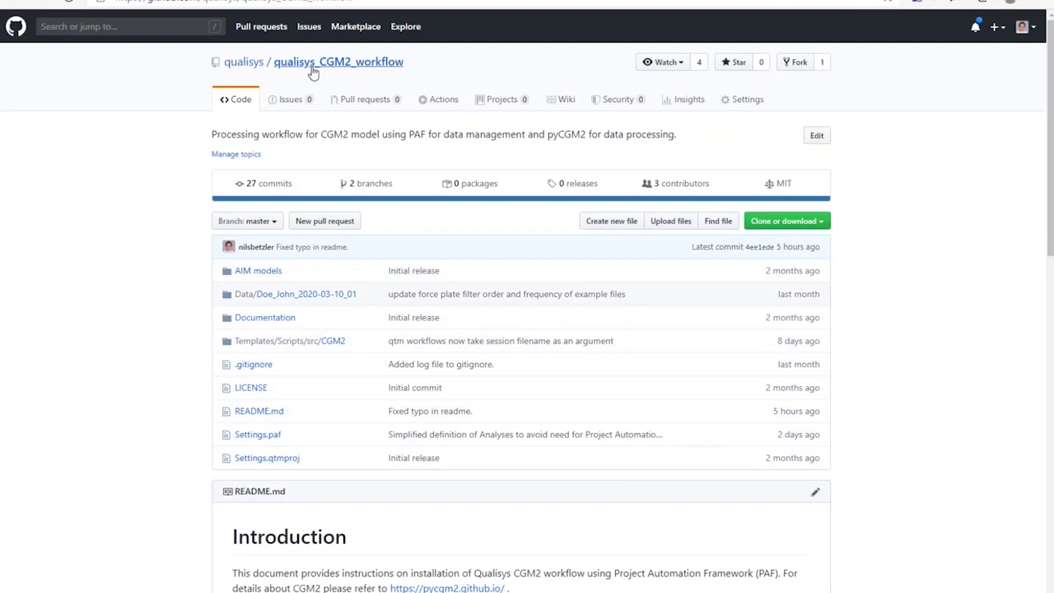
# - Read the requirements and installation instructions in the README of the qualisys_CGM2_workflow repository
pyautogui.scroll(-6, 455, 527)
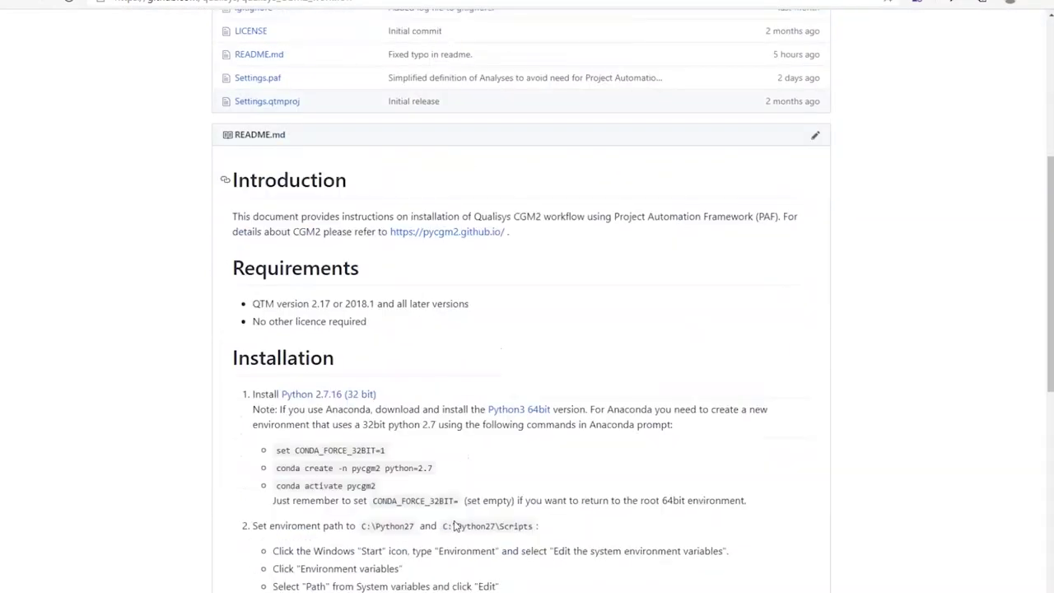
pyautogui.scroll(-1, 454, 527)
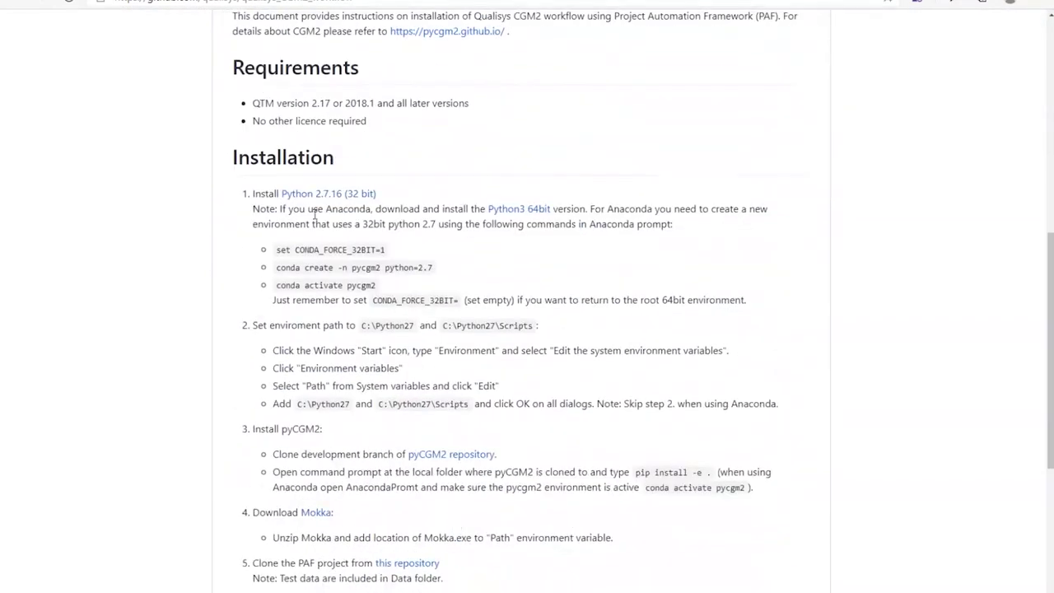
pyautogui.scroll(-1, 383, 235)
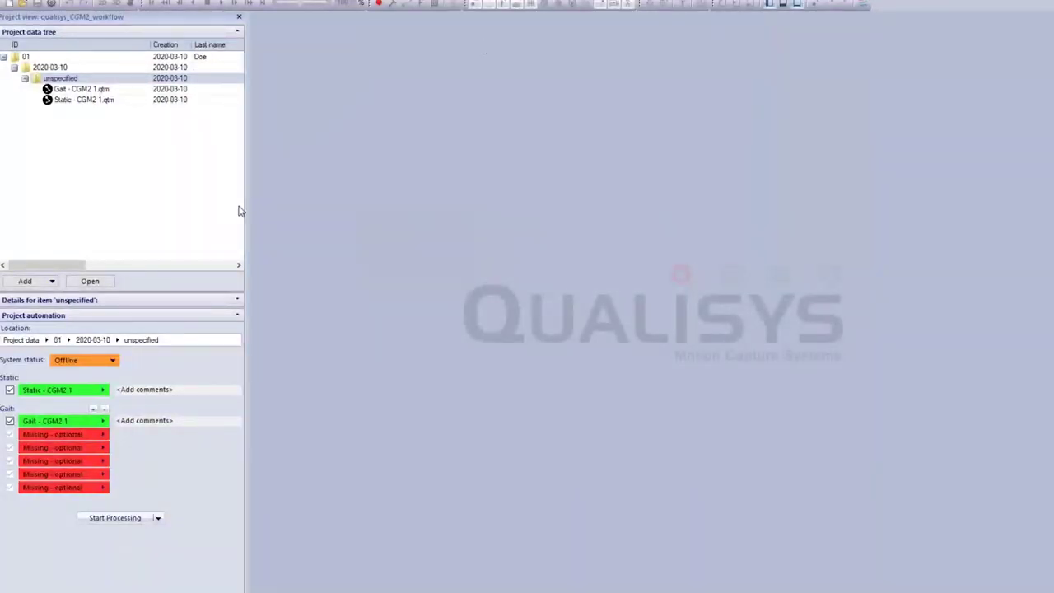
# - Check the capture options for a missing gait trial and choose CGM2 Processing for the session
pyautogui.click(102, 434)
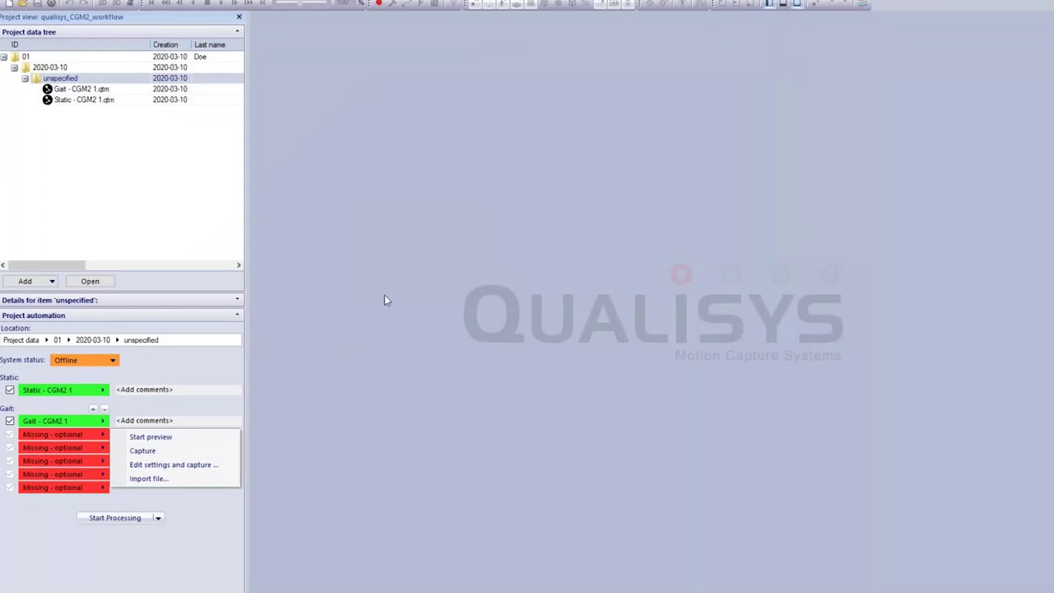
pyautogui.click(348, 300)
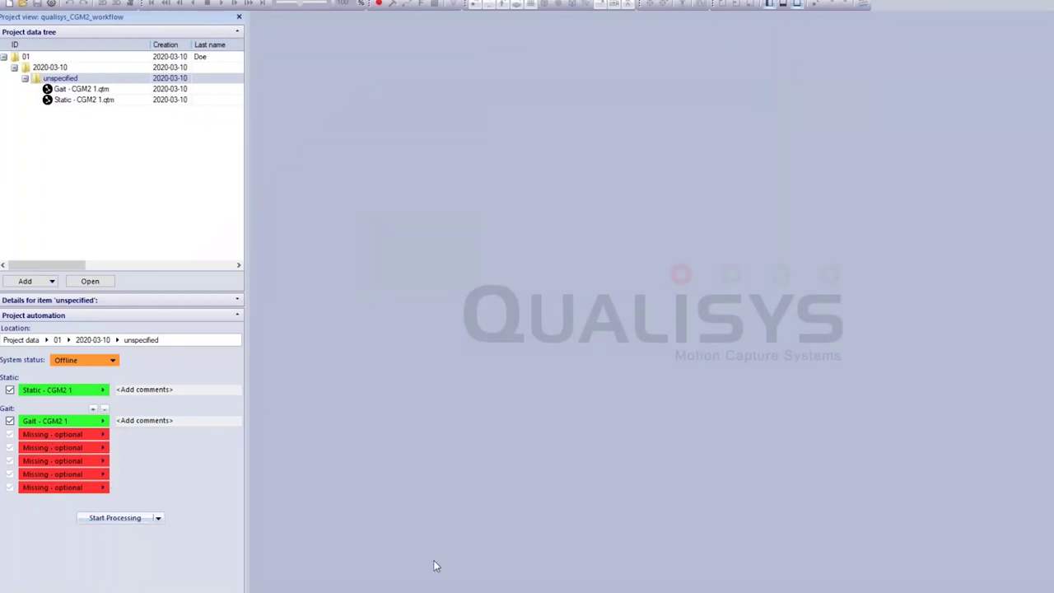
pyautogui.click(158, 518)
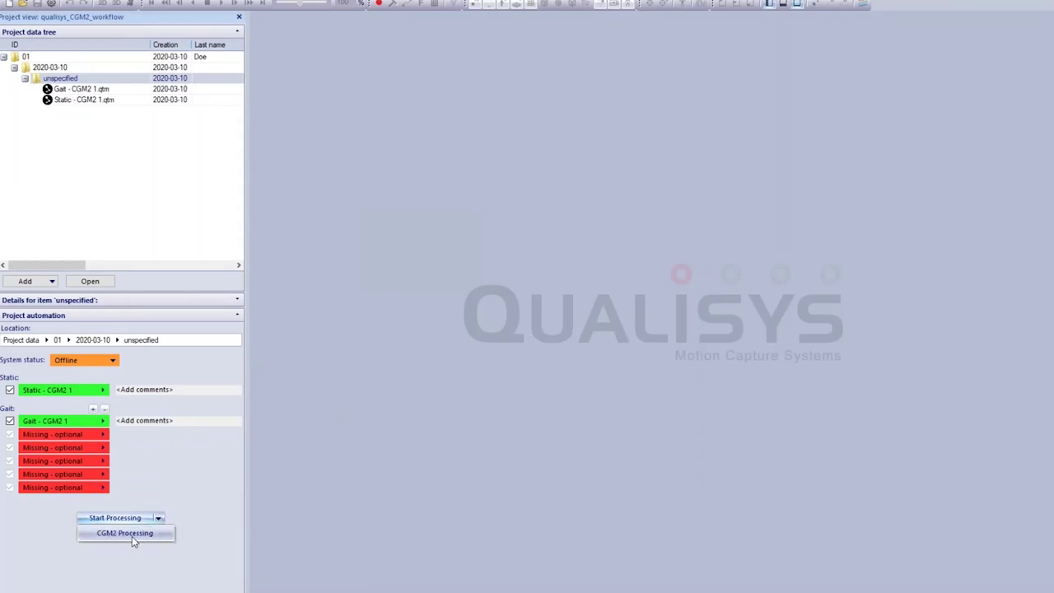
pyautogui.click(155, 536)
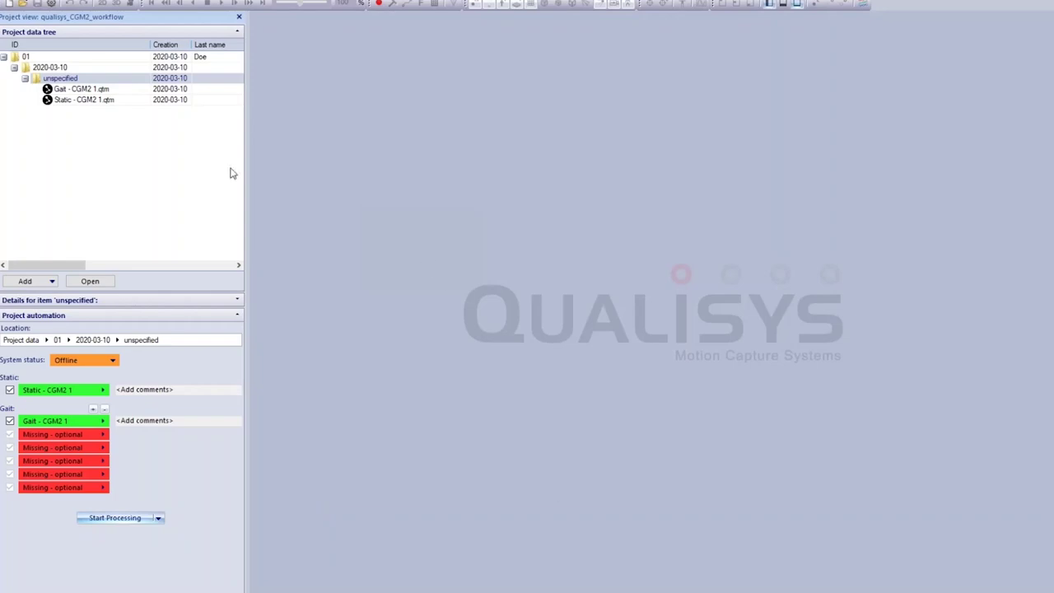
# - Start CGM2 Processing for the unspecified session of 2020-03-10
pyautogui.click(159, 519)
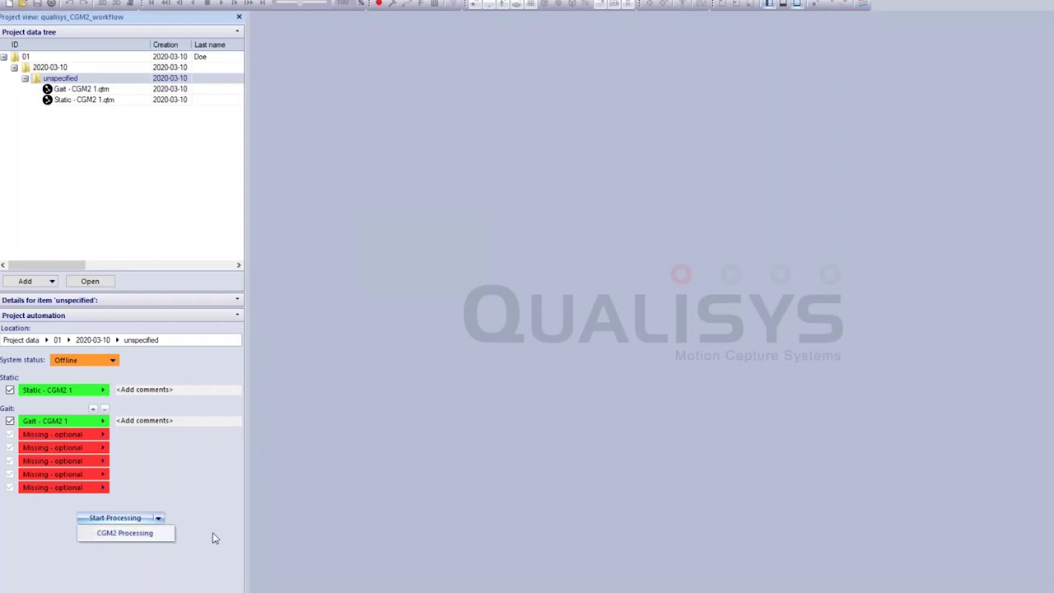
pyautogui.click(373, 453)
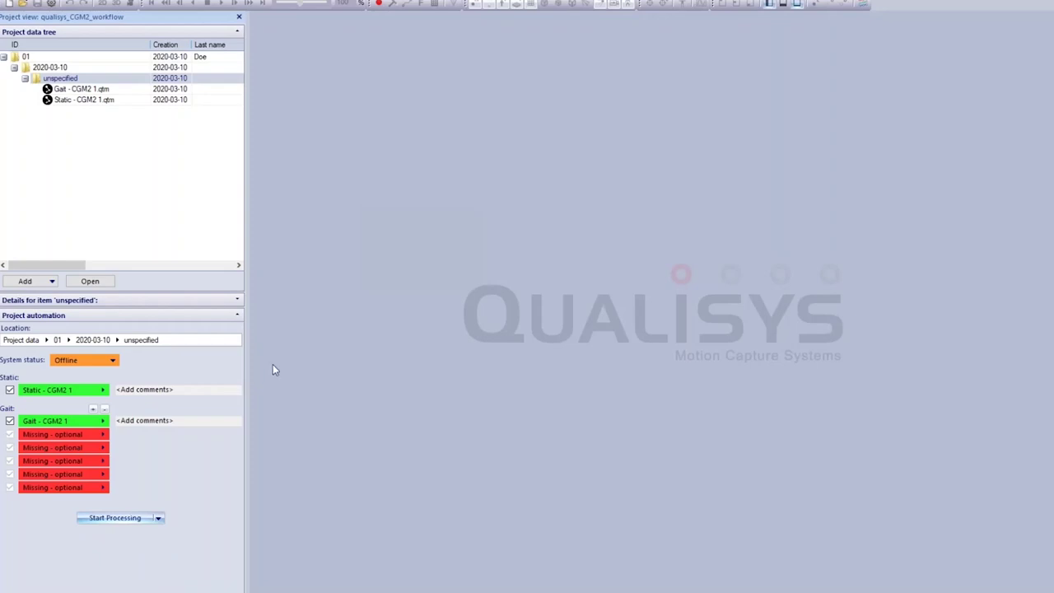
pyautogui.click(160, 518)
pyautogui.click(98, 533)
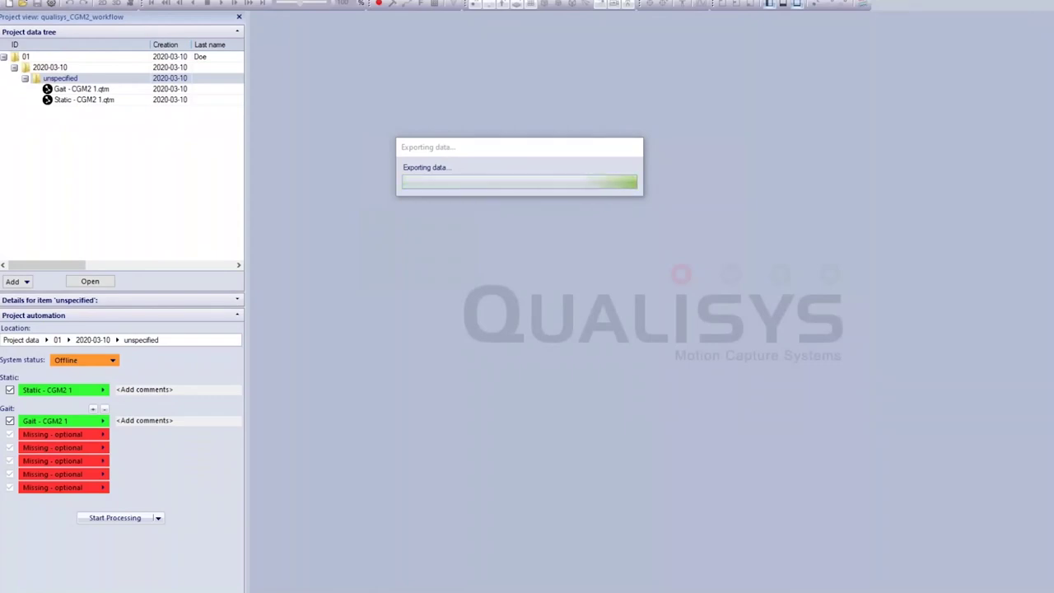
pyautogui.moveTo(273, 141); pyautogui.dragTo(590, 115)
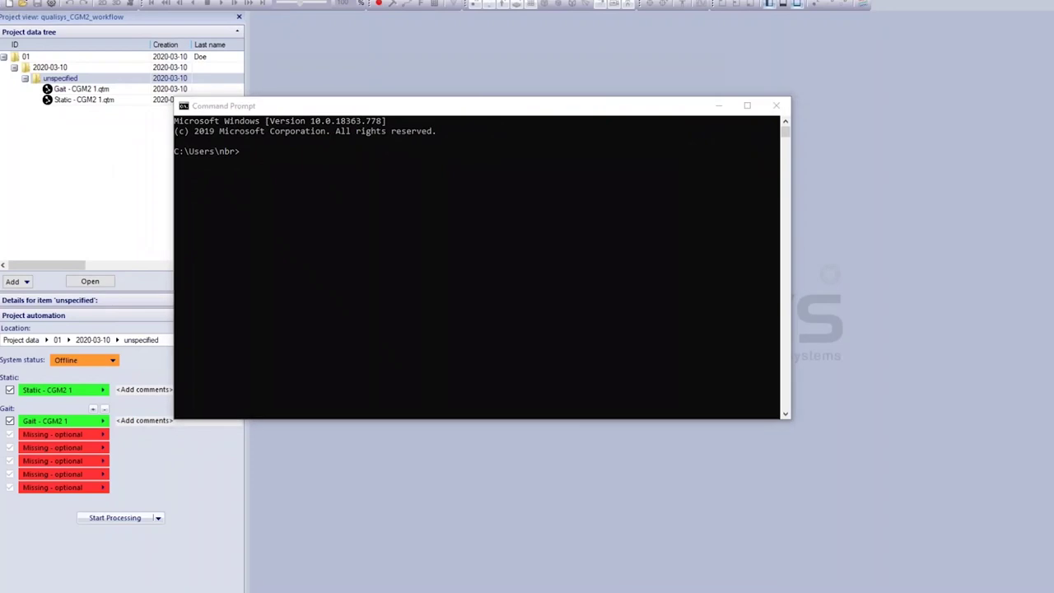
pyautogui.click(247, 156)
pyautogui.click(257, 157)
pyautogui.click(248, 153)
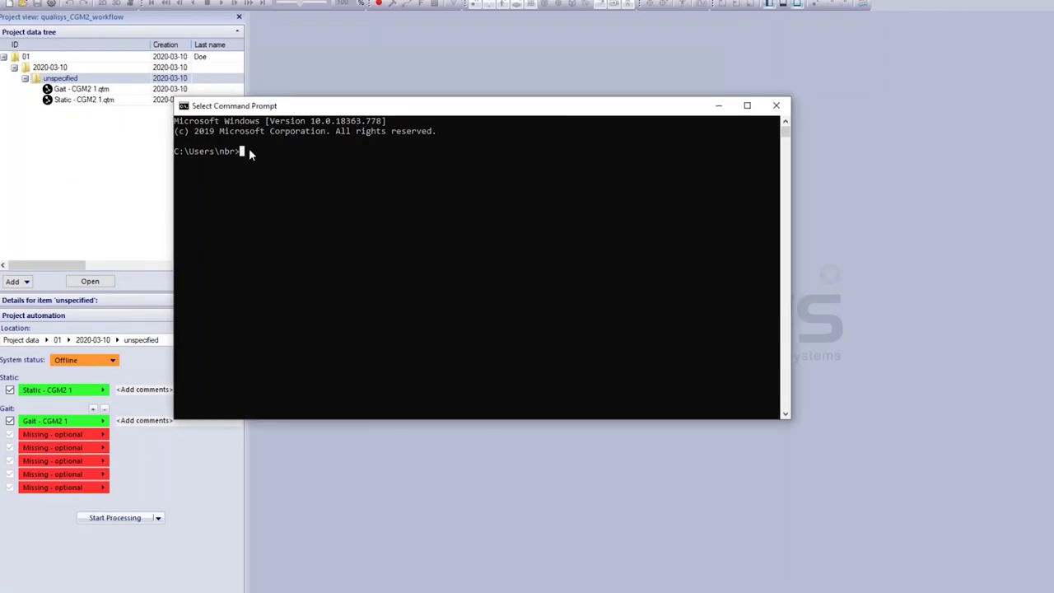
pyautogui.click(249, 148)
pyautogui.click(244, 149)
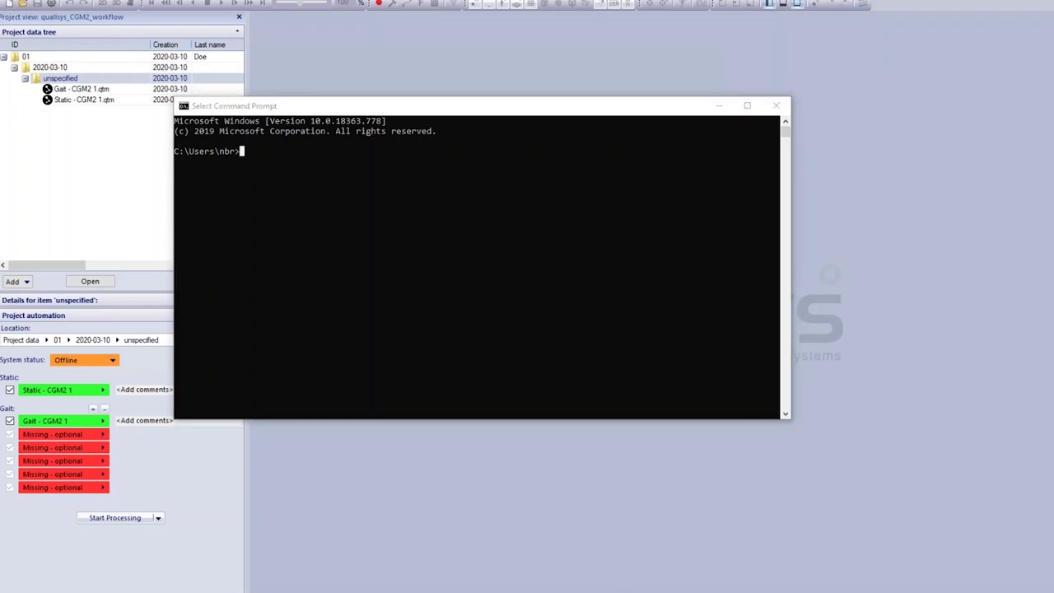
pyautogui.click(244, 156)
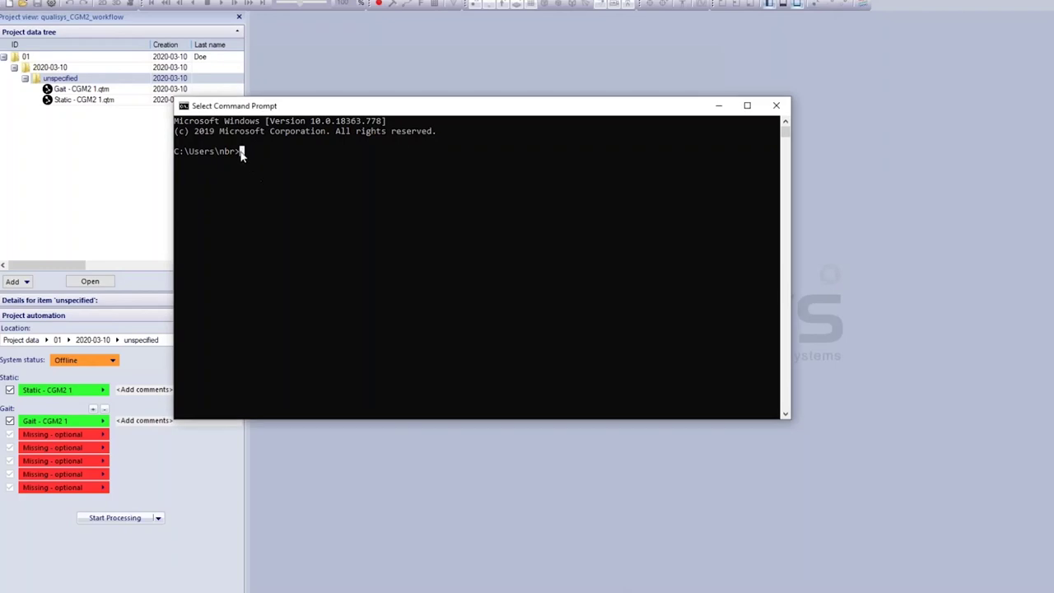
pyautogui.click(244, 158)
pyautogui.click(244, 158)
pyautogui.click(243, 153)
pyautogui.doubleClick(243, 153)
pyautogui.click(243, 153)
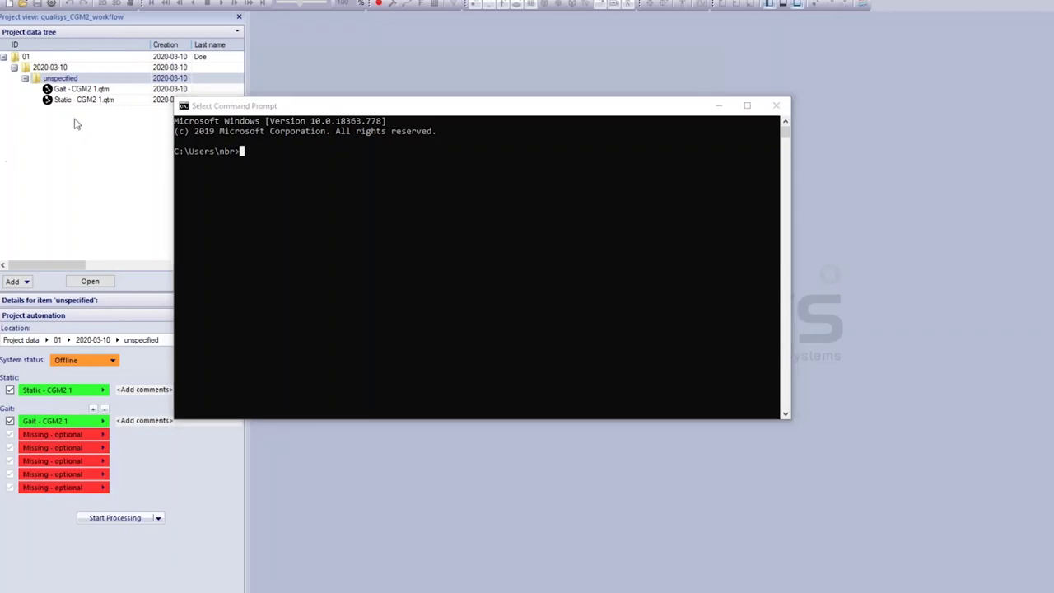
pyautogui.click(258, 148)
pyautogui.doubleClick(243, 154)
pyautogui.click(282, 150)
pyautogui.click(239, 159)
pyautogui.moveTo(239, 159); pyautogui.dragTo(267, 162)
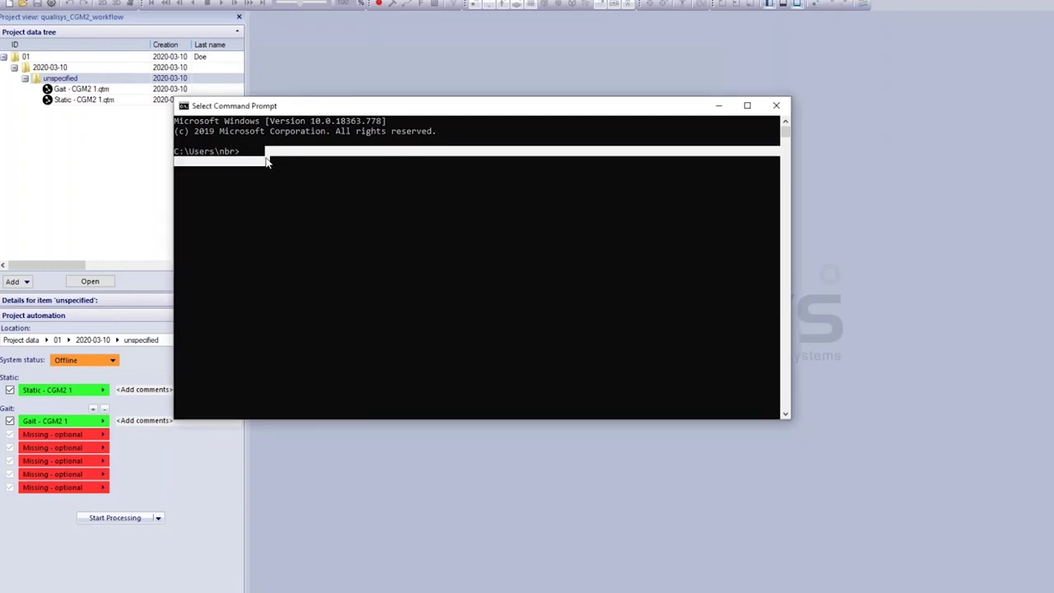
pyautogui.click(265, 164)
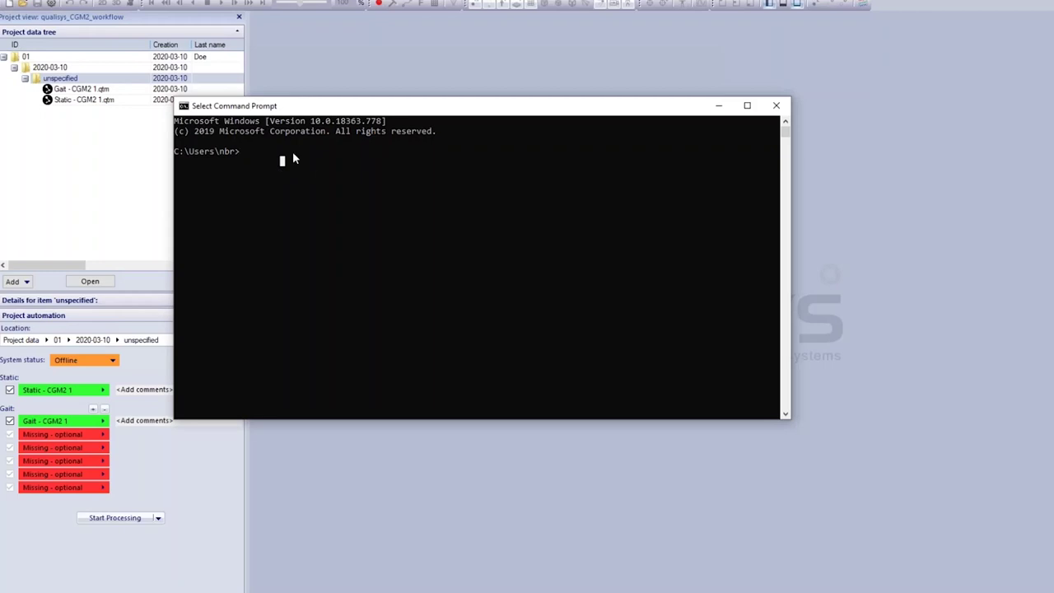
pyautogui.click(243, 152)
pyautogui.click(775, 111)
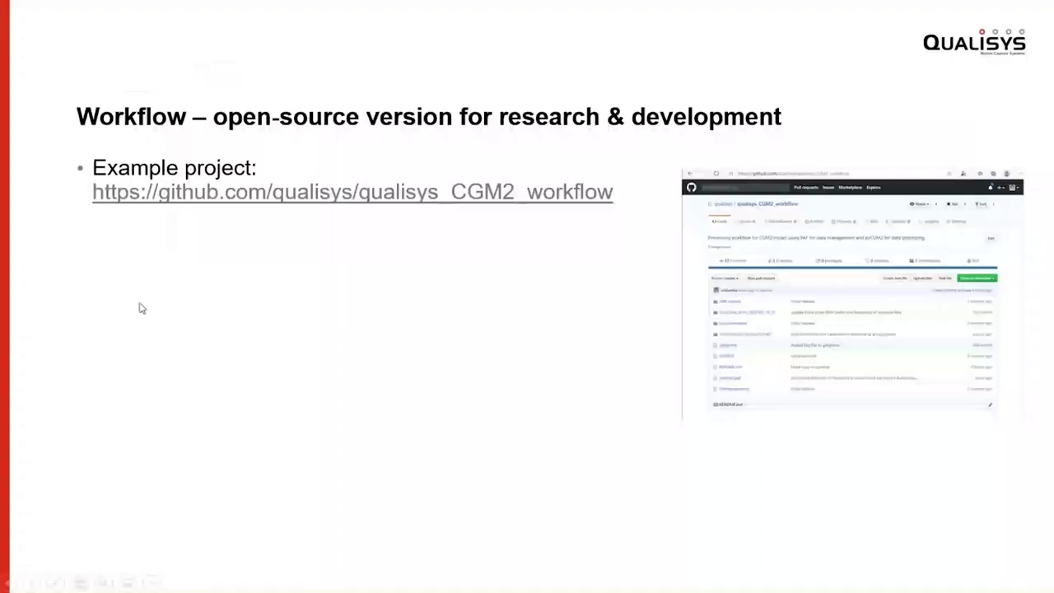
pyautogui.click(441, 329)
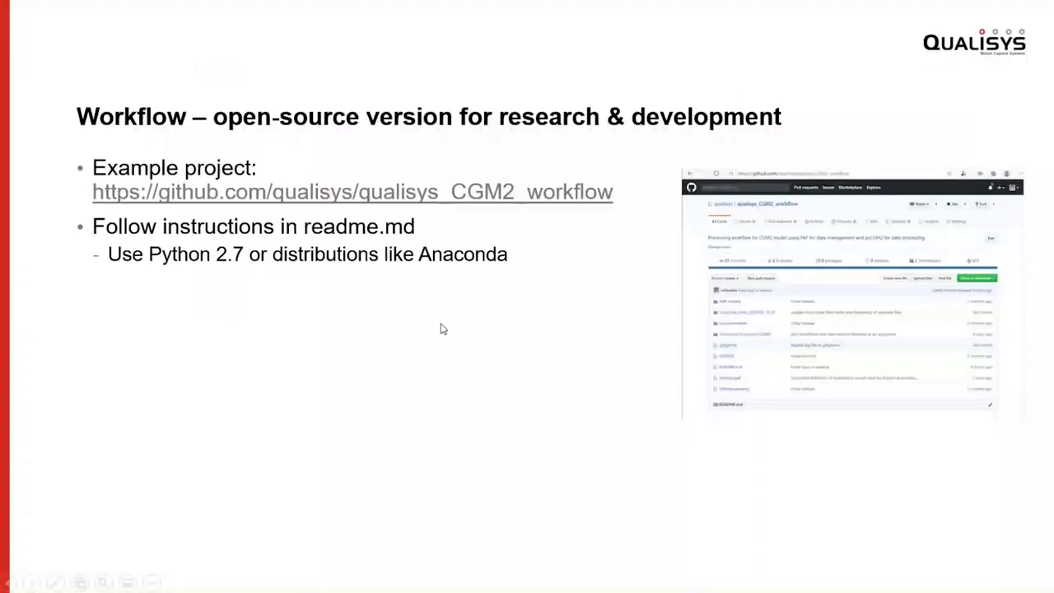
pyautogui.click(445, 328)
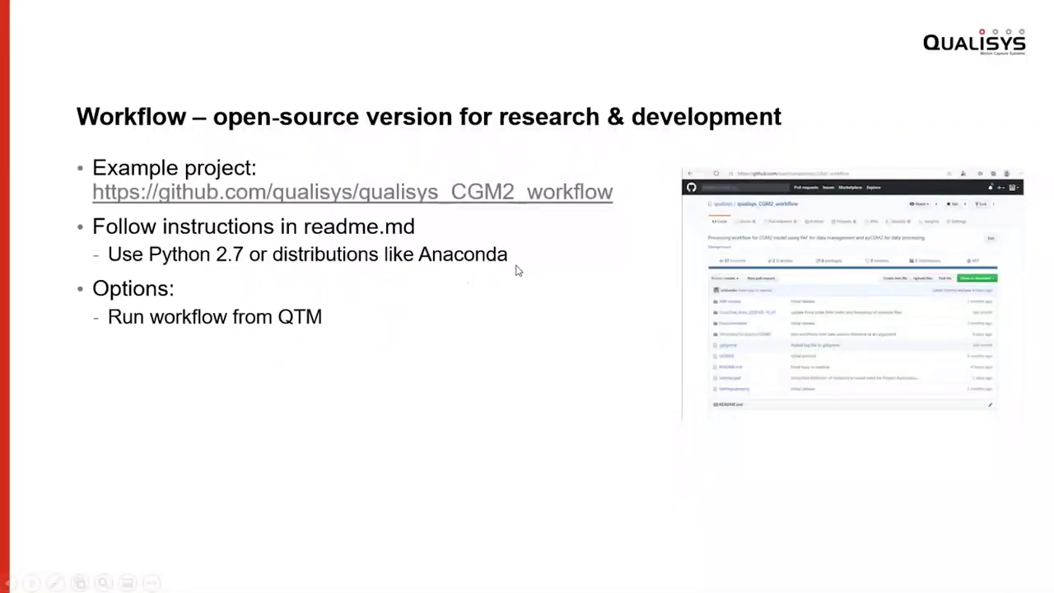
pyautogui.click(469, 461)
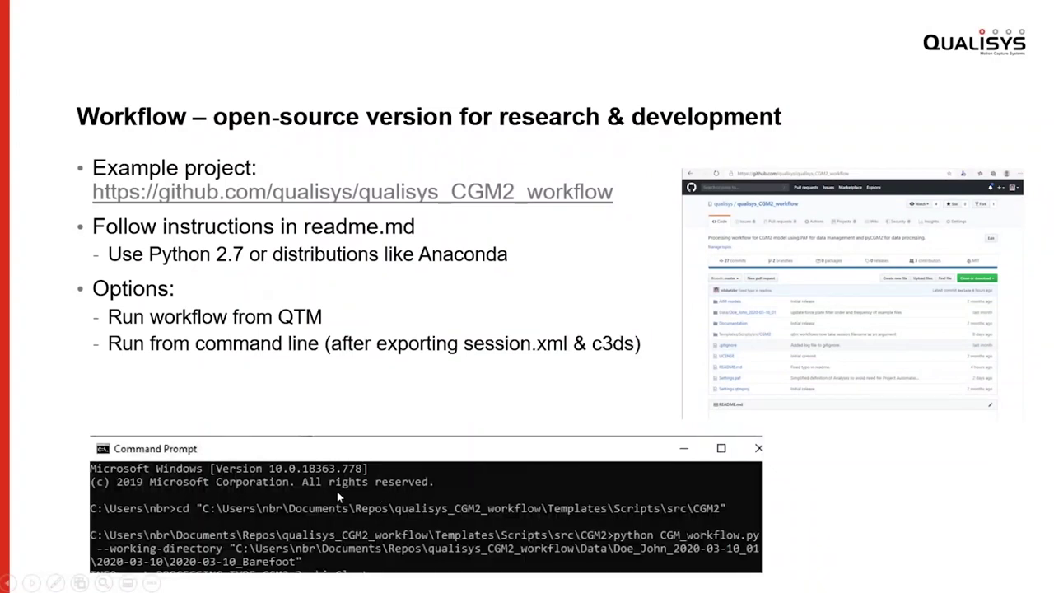
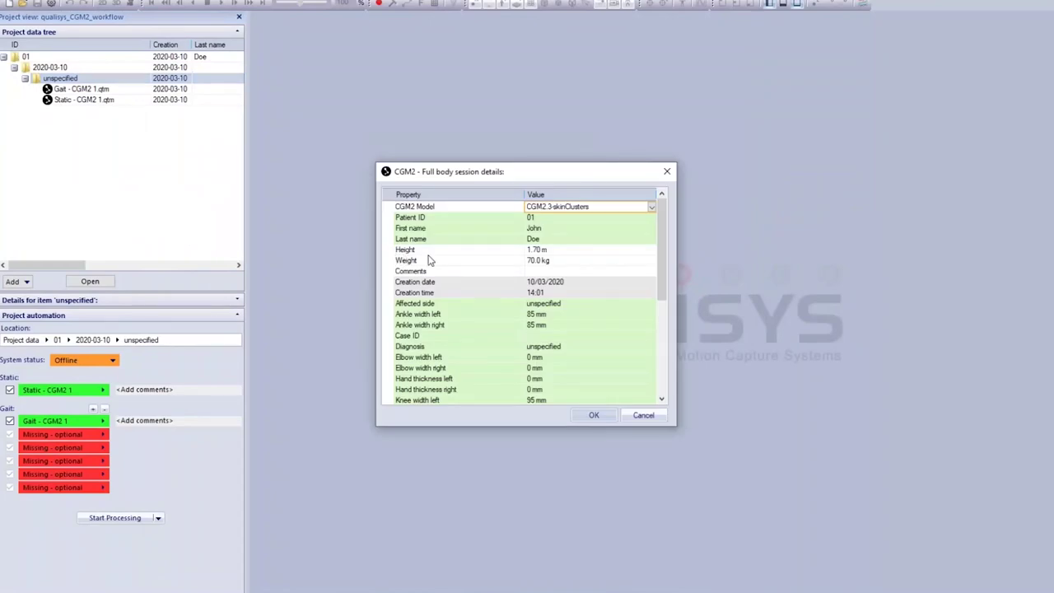
# - Review the details of the CGM2 full body session and of the Static - CGM2 1 trial, including its foot and head normalisation settings
pyautogui.moveTo(659, 245); pyautogui.dragTo(664, 221)
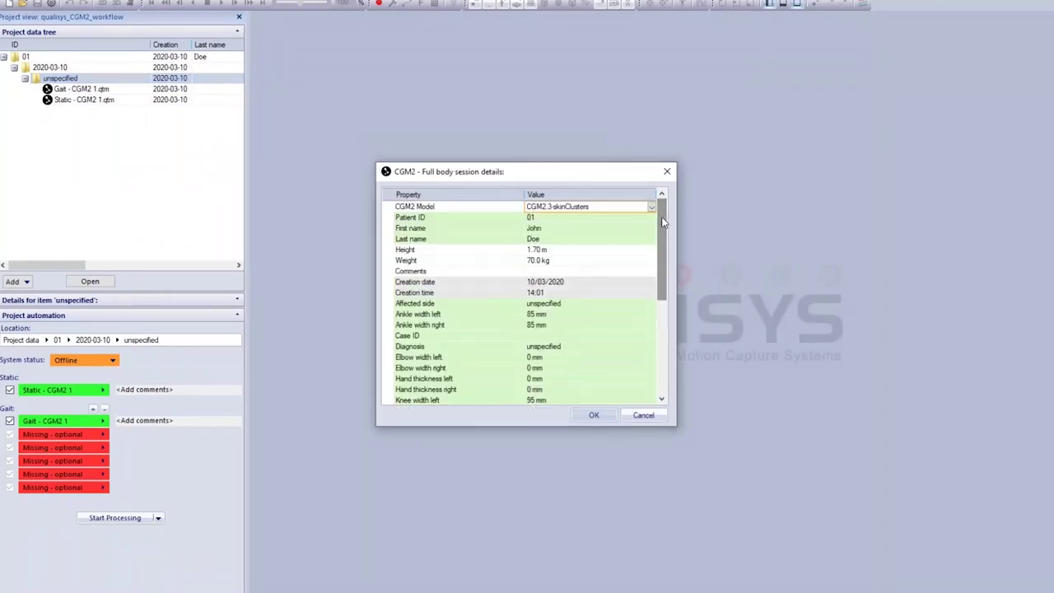
pyautogui.click(667, 171)
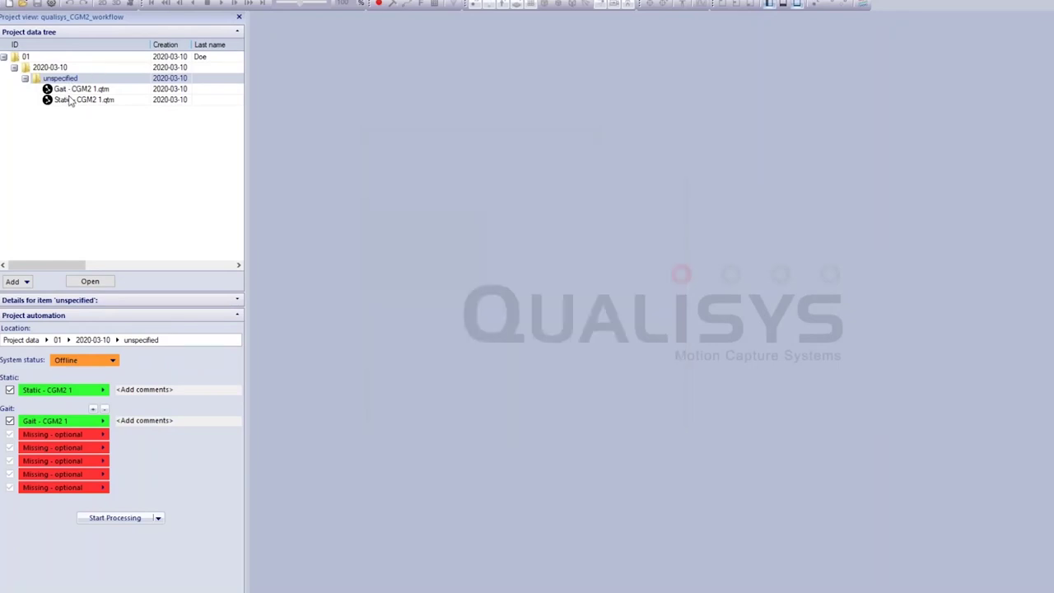
pyautogui.rightClick(74, 100)
pyautogui.click(147, 155)
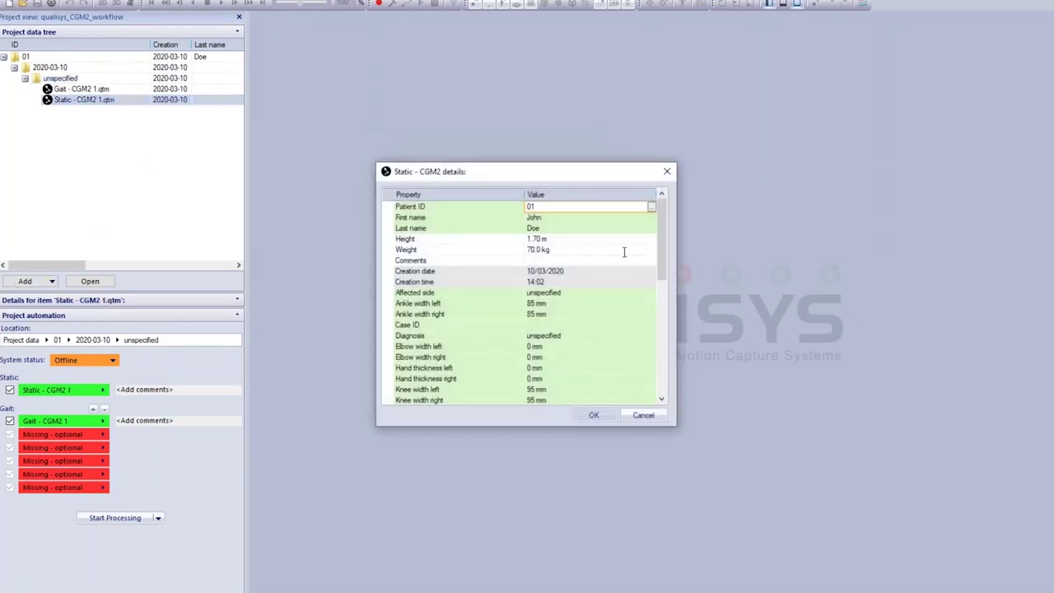
pyautogui.moveTo(662, 206); pyautogui.dragTo(663, 366)
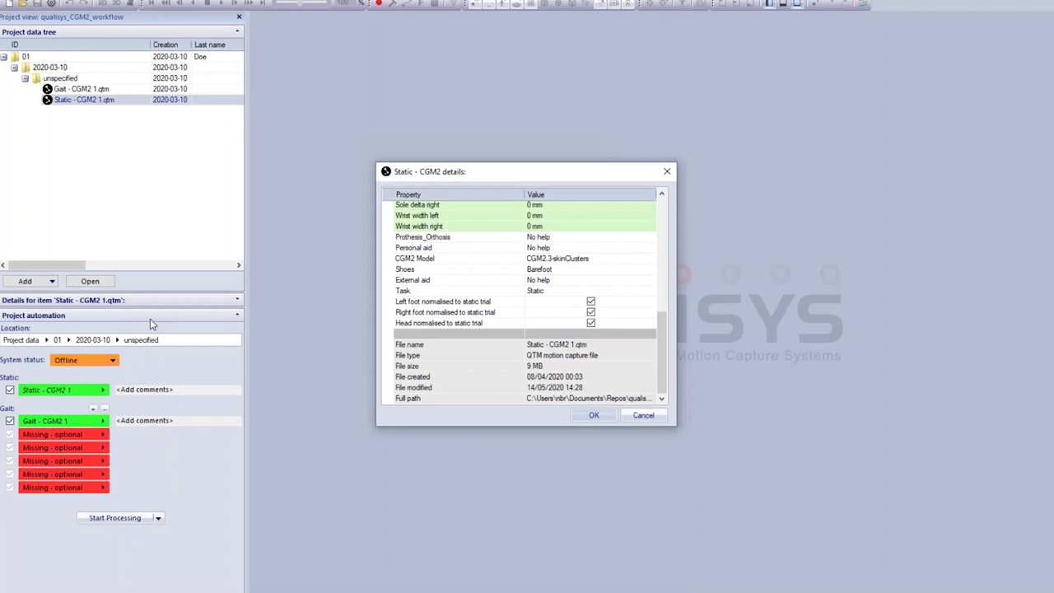
pyautogui.press('Return')
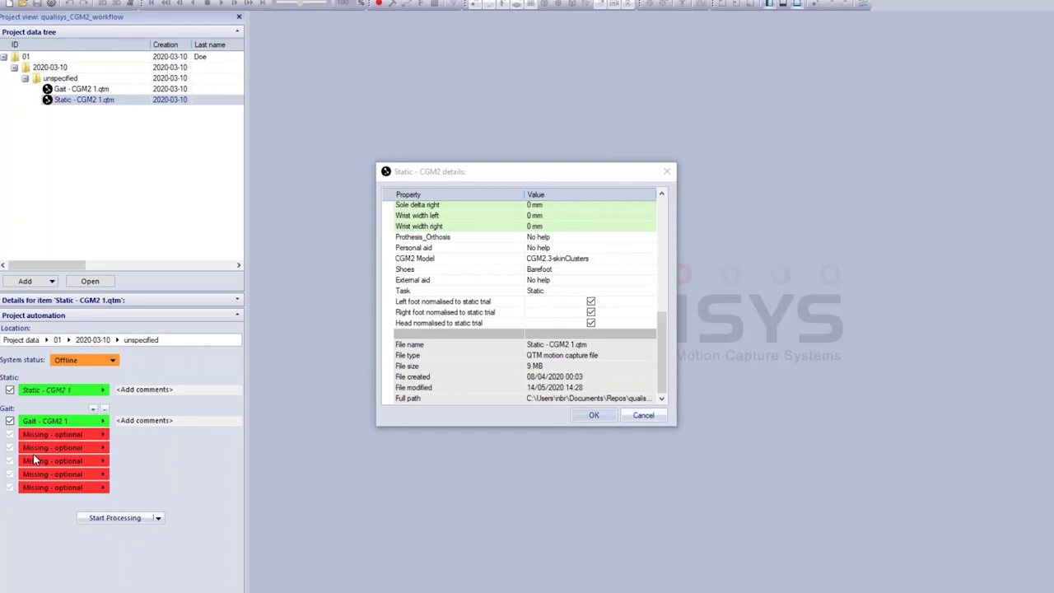
pyautogui.click(667, 171)
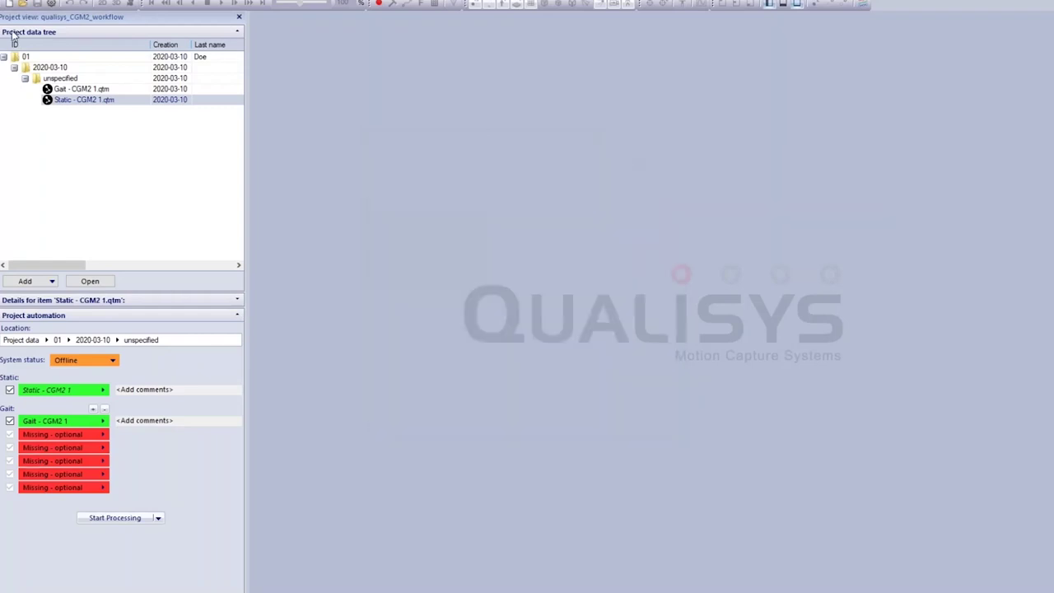
# - Open Gait - CGM2.pdf from the session's processed folder in a maximized window
pyautogui.rightClick(71, 79)
pyautogui.click(330, 201)
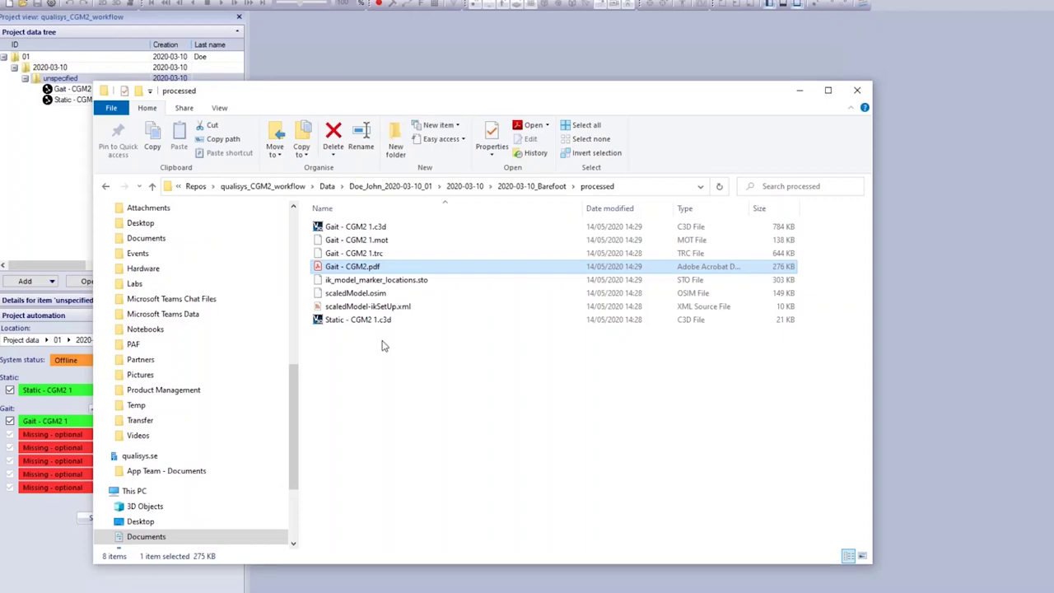
pyautogui.doubleClick(375, 267)
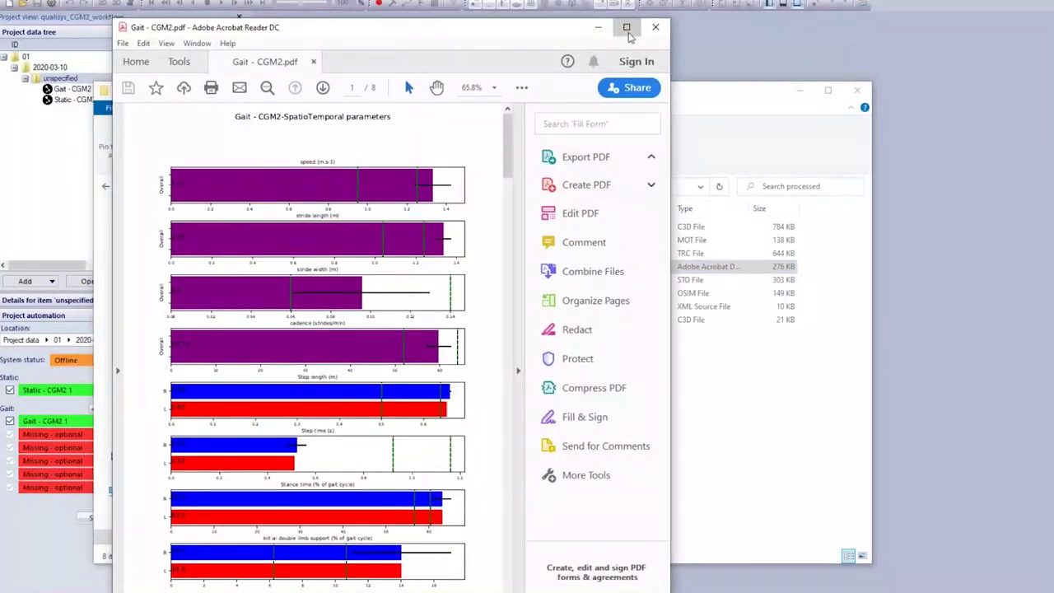
pyautogui.click(626, 31)
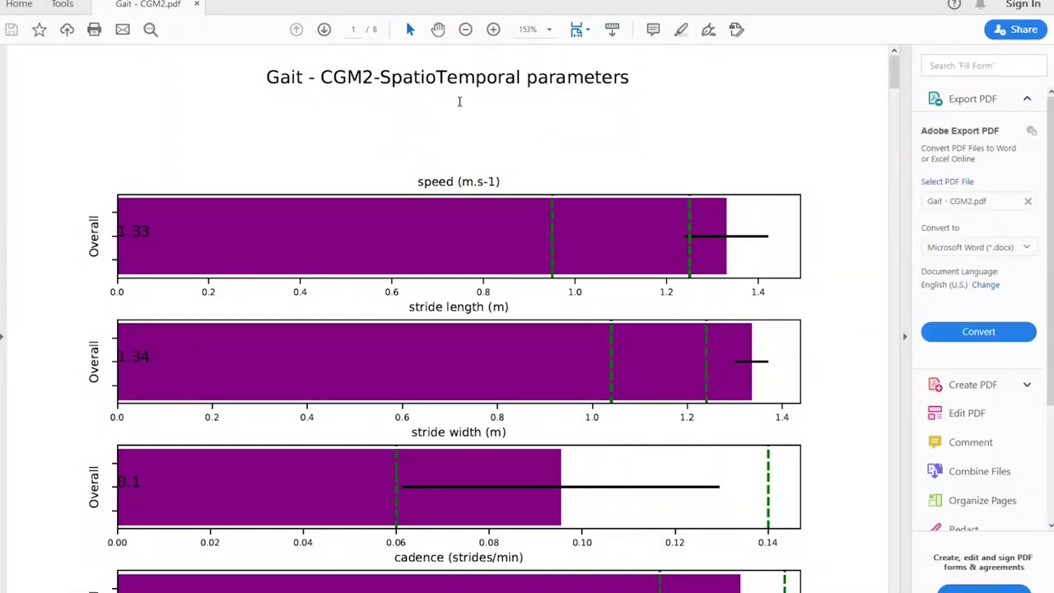
# - Examine the spatiotemporal parameters and the pelvis, hip, knee and ankle kinematics graphs in the PDF report
pyautogui.scroll(-3, 834, 311)
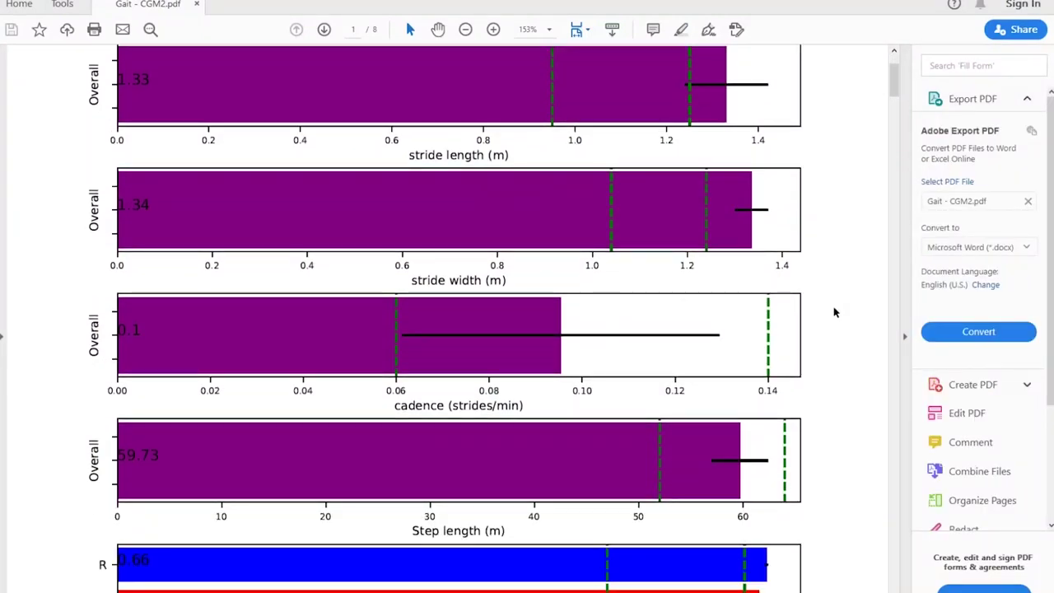
pyautogui.scroll(-10, 834, 312)
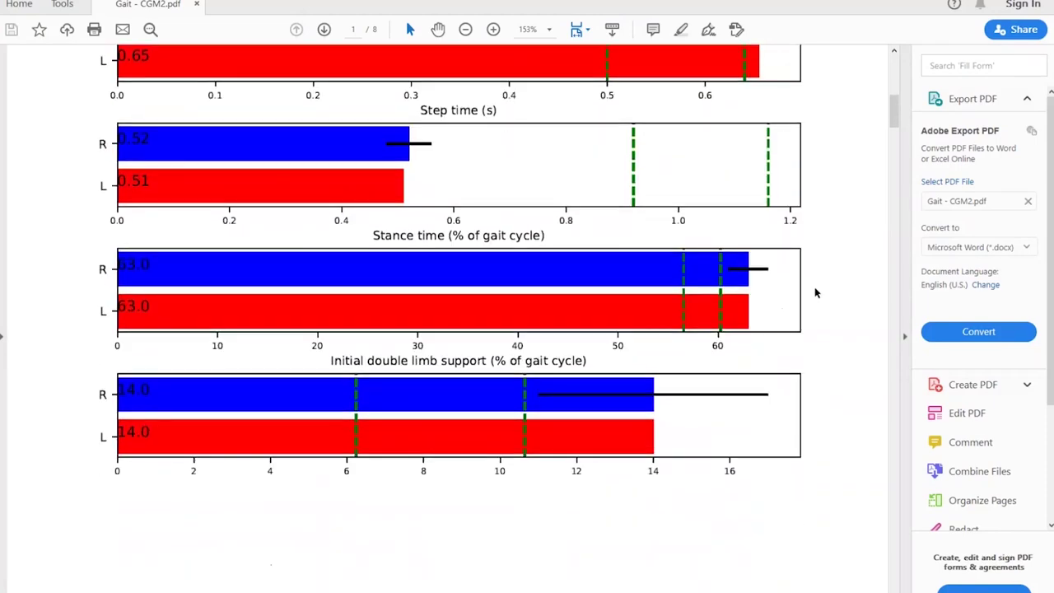
pyautogui.scroll(-11, 815, 292)
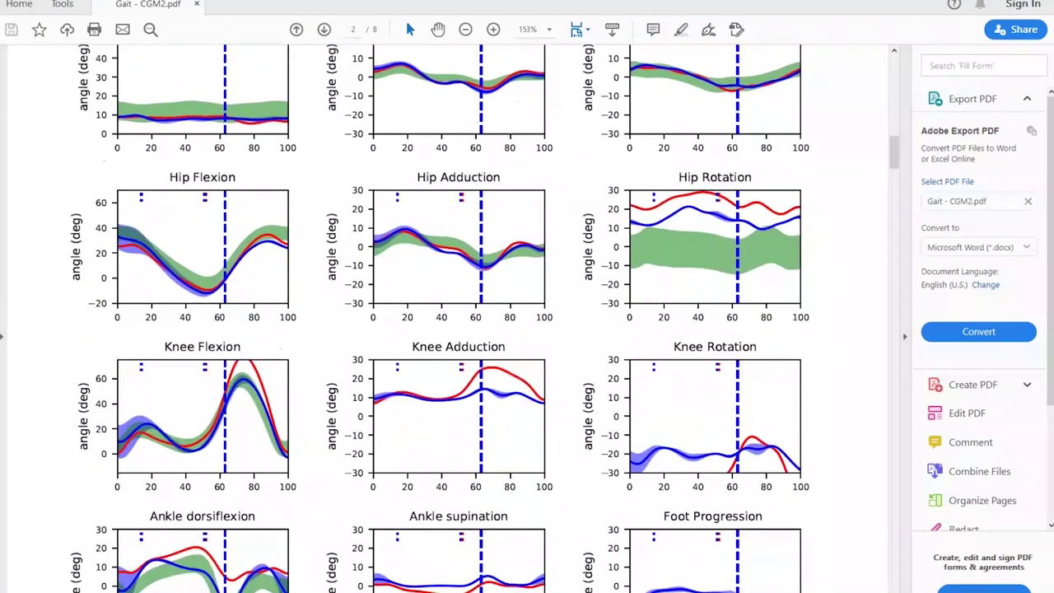
pyautogui.scroll(-3, 814, 292)
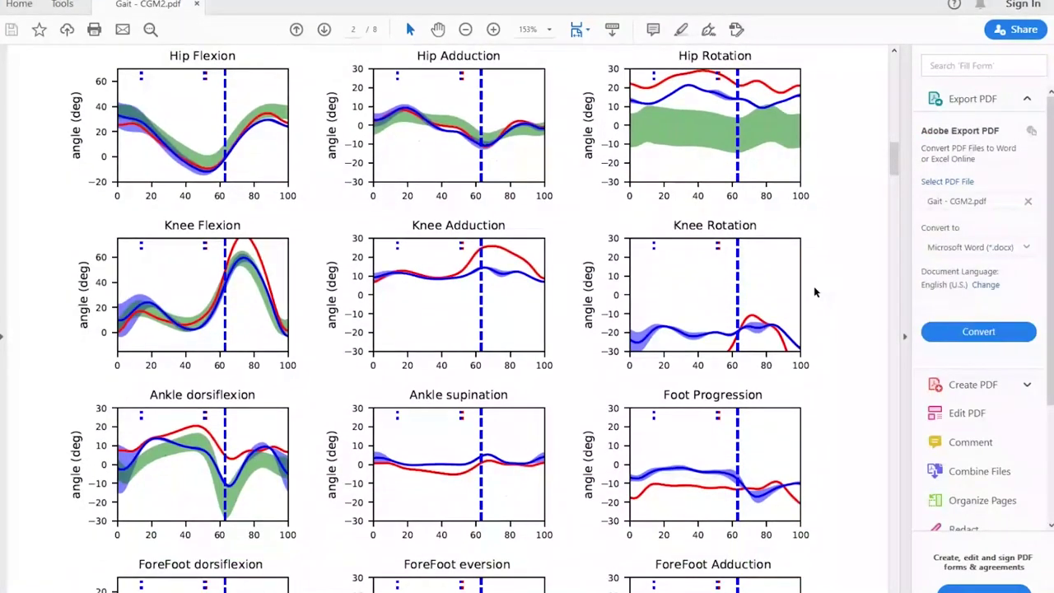
pyautogui.scroll(-4, 813, 286)
pyautogui.scroll(8, 814, 286)
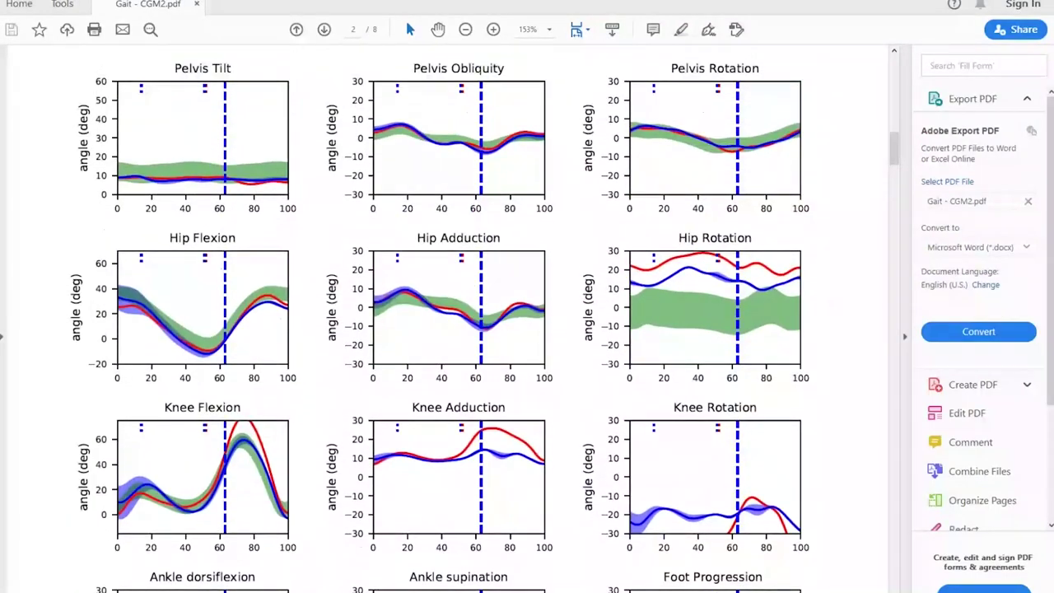
pyautogui.scroll(2, 814, 285)
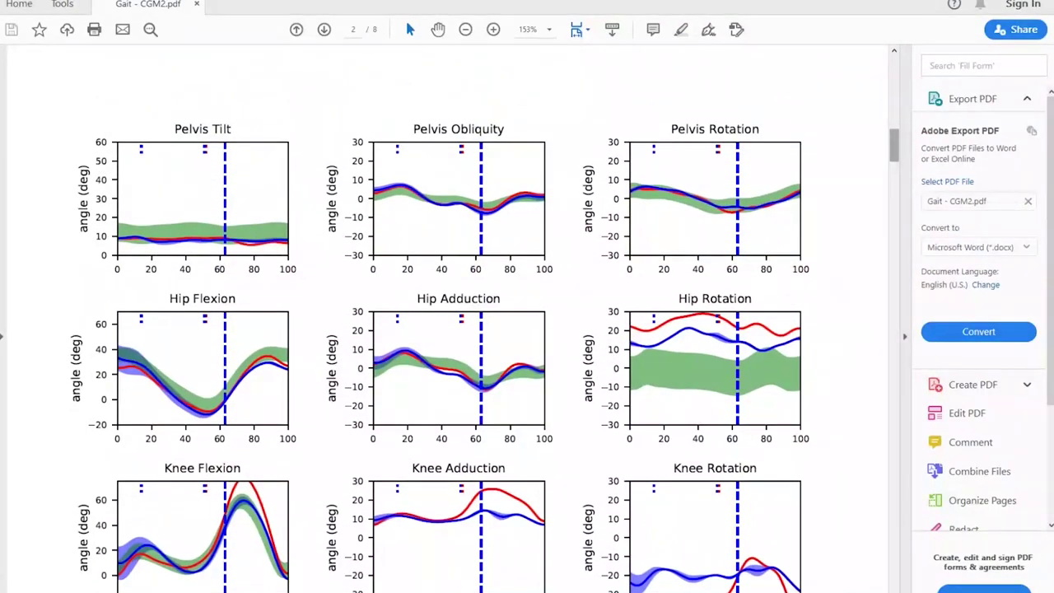